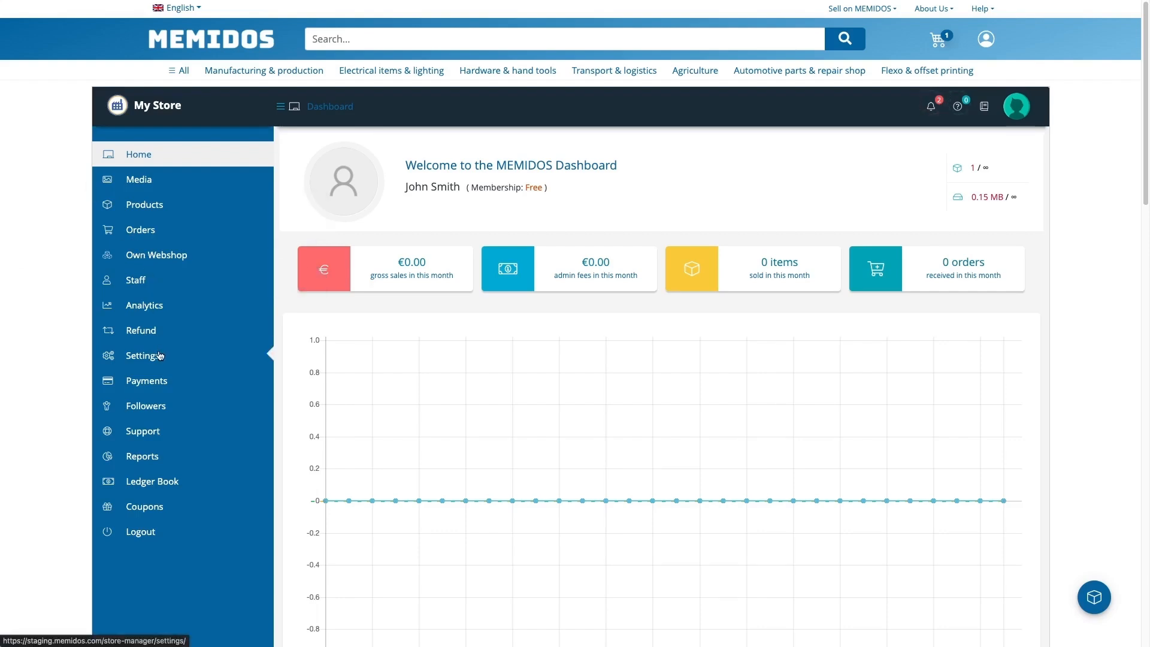
# Open store settings, review the Location tab, then view the profile's additional information
pyautogui.click(159, 356)
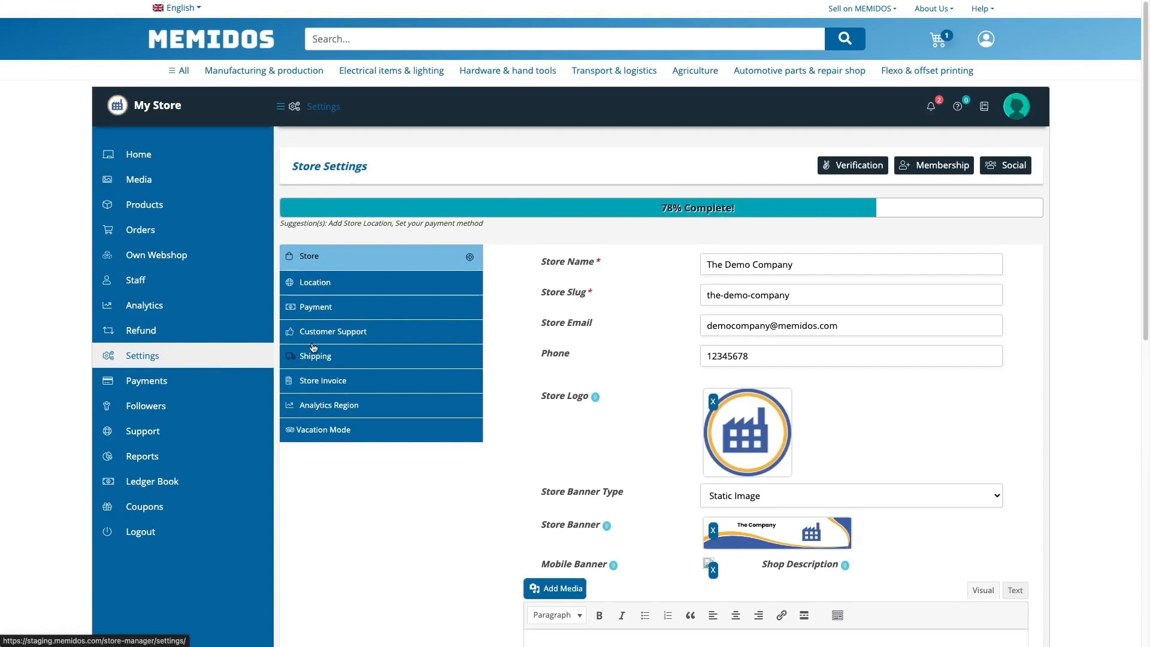
pyautogui.click(342, 282)
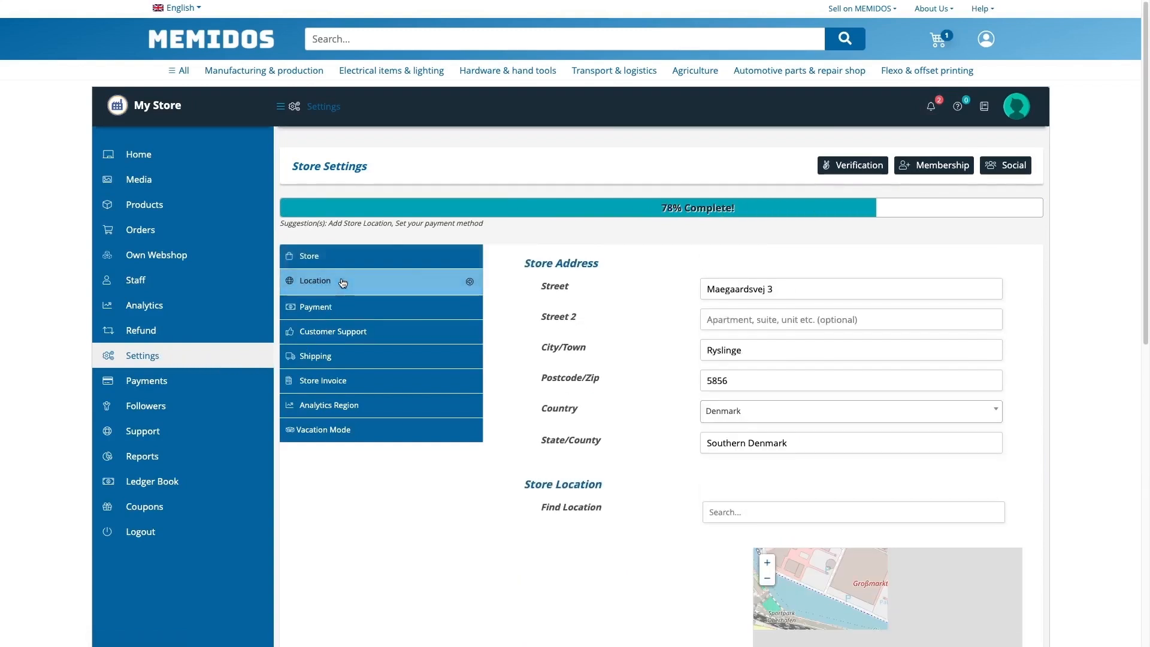
pyautogui.click(309, 256)
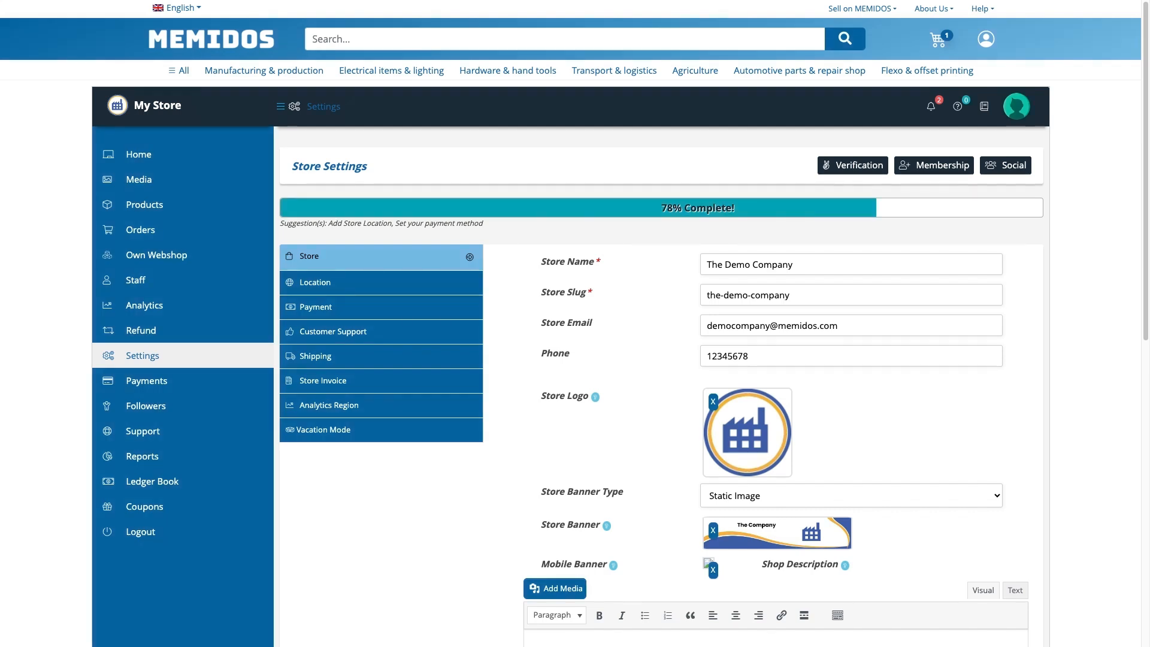
pyautogui.click(1015, 111)
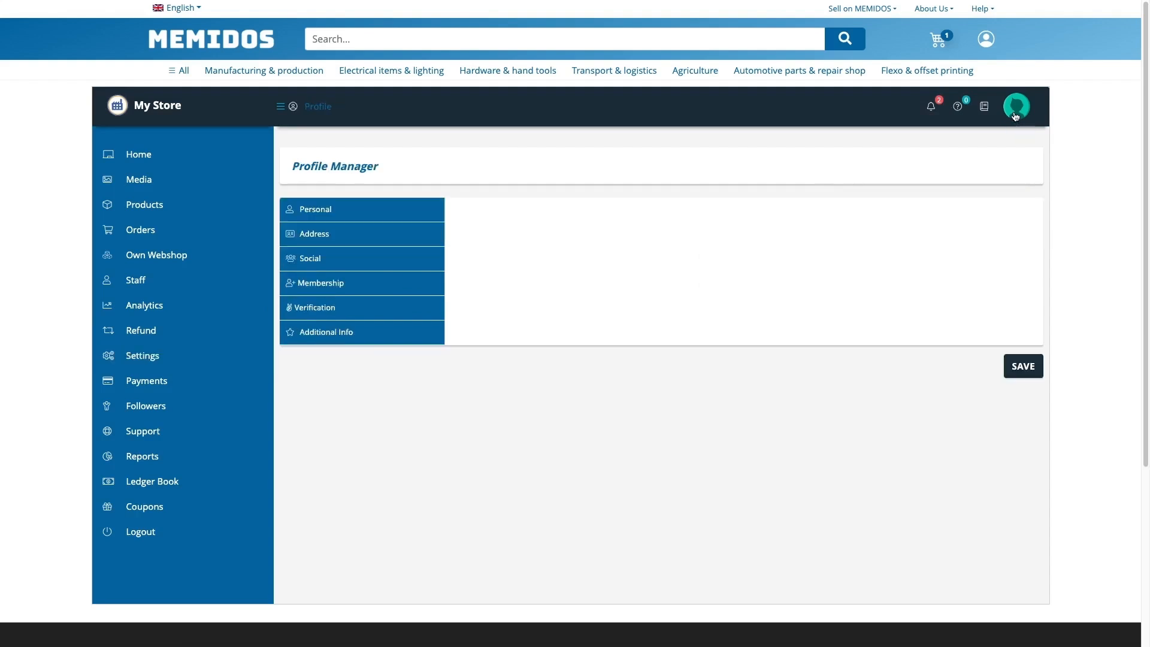
pyautogui.click(350, 333)
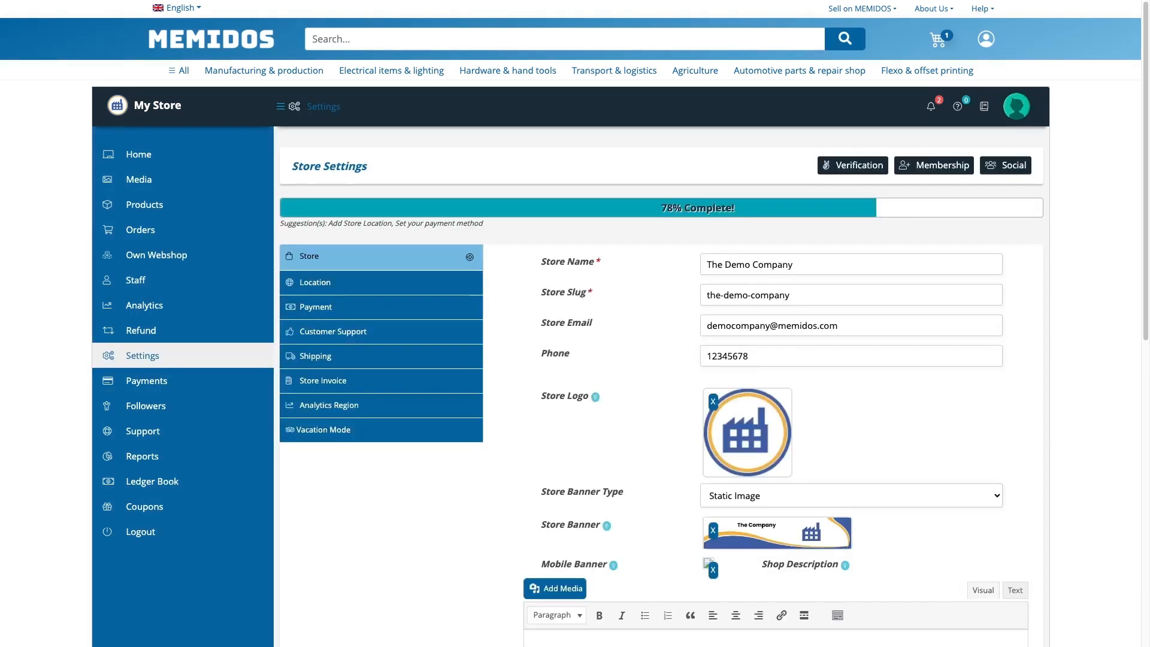
pyautogui.click(330, 362)
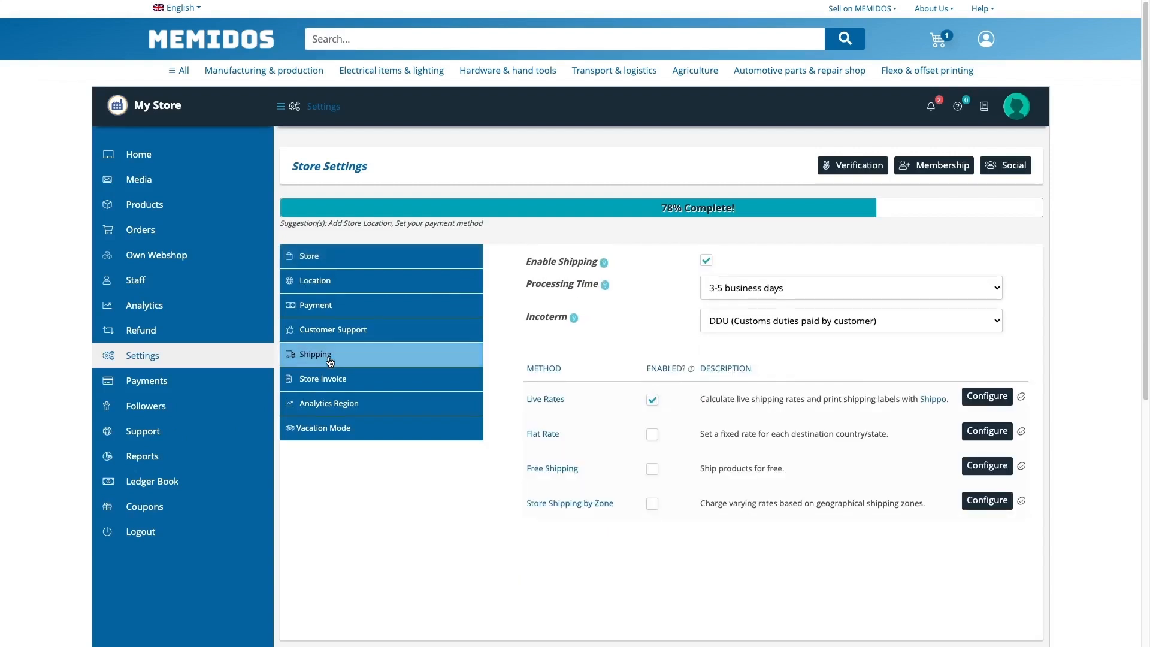
pyautogui.click(746, 292)
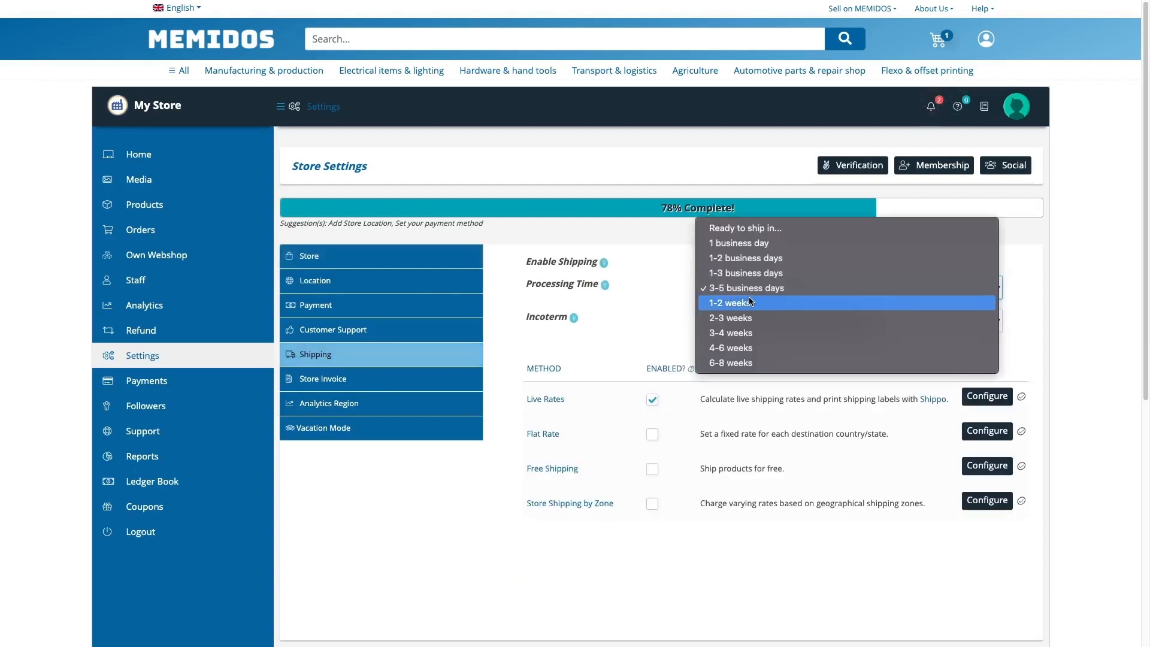
pyautogui.click(750, 289)
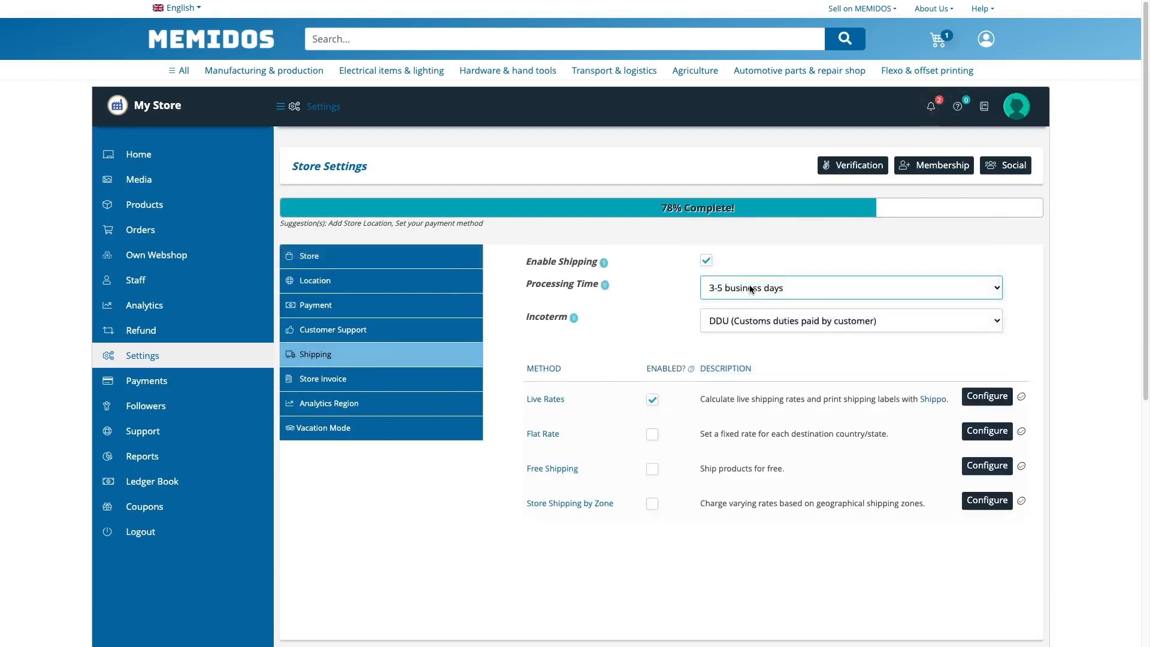
pyautogui.click(715, 322)
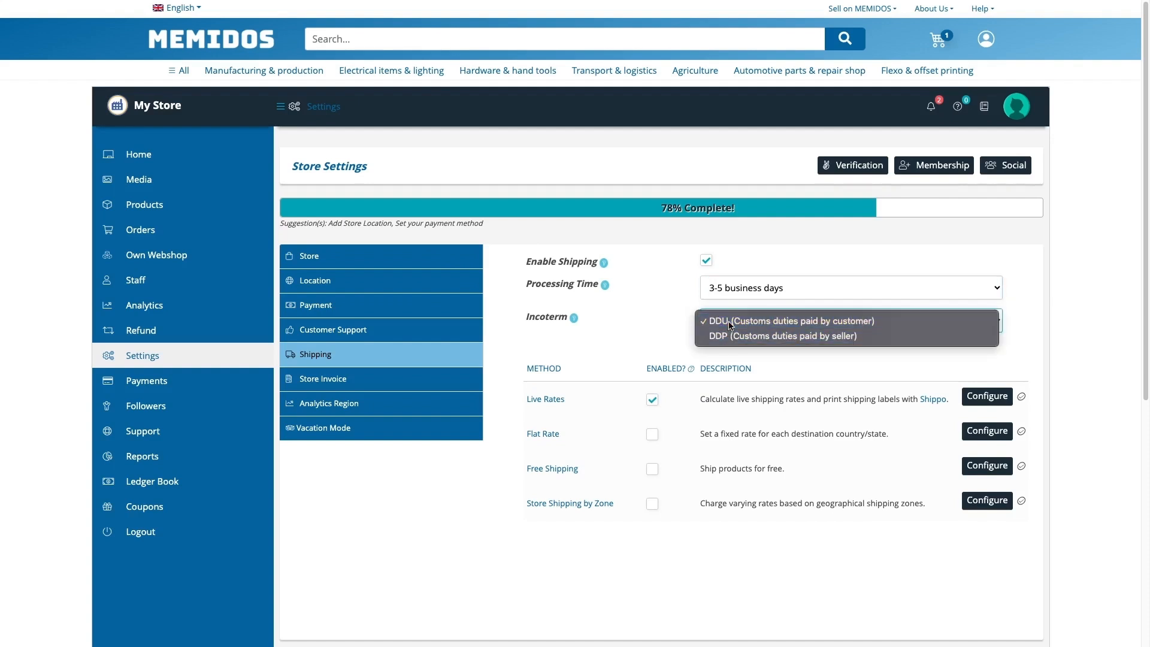
pyautogui.click(729, 322)
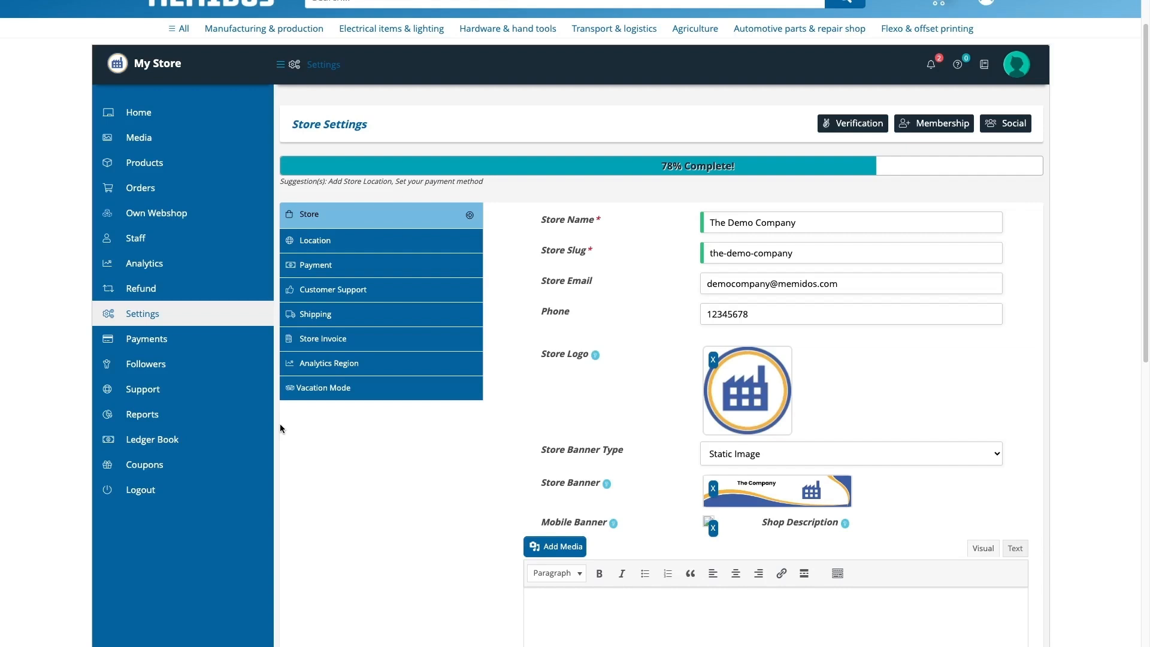
pyautogui.click(163, 167)
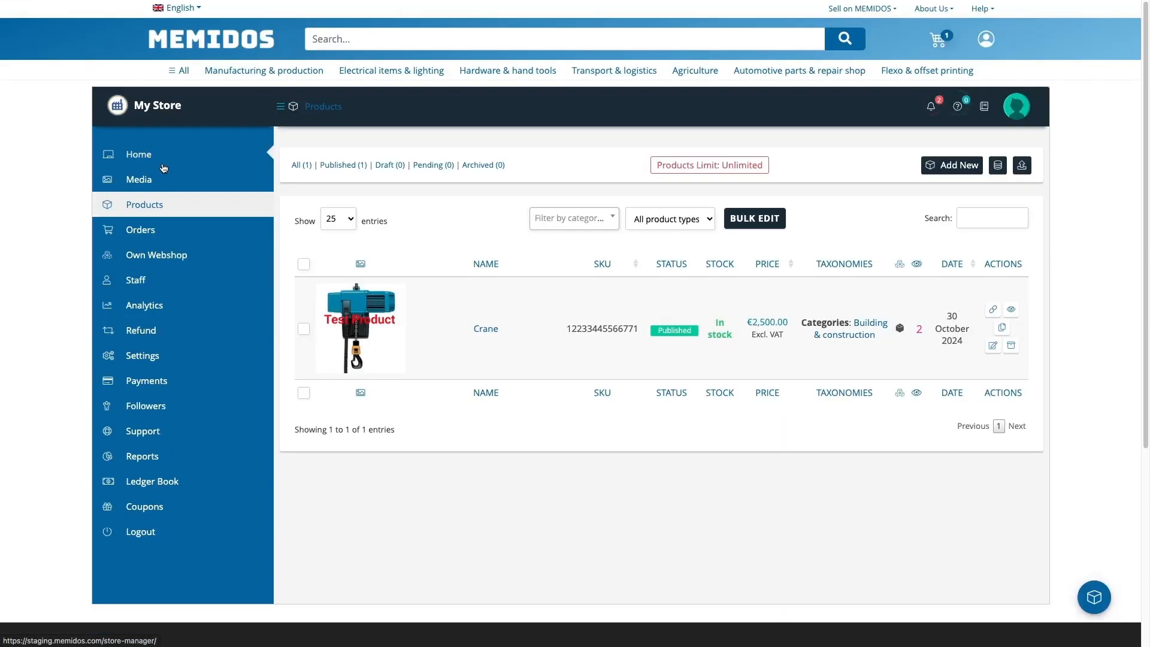
pyautogui.click(475, 331)
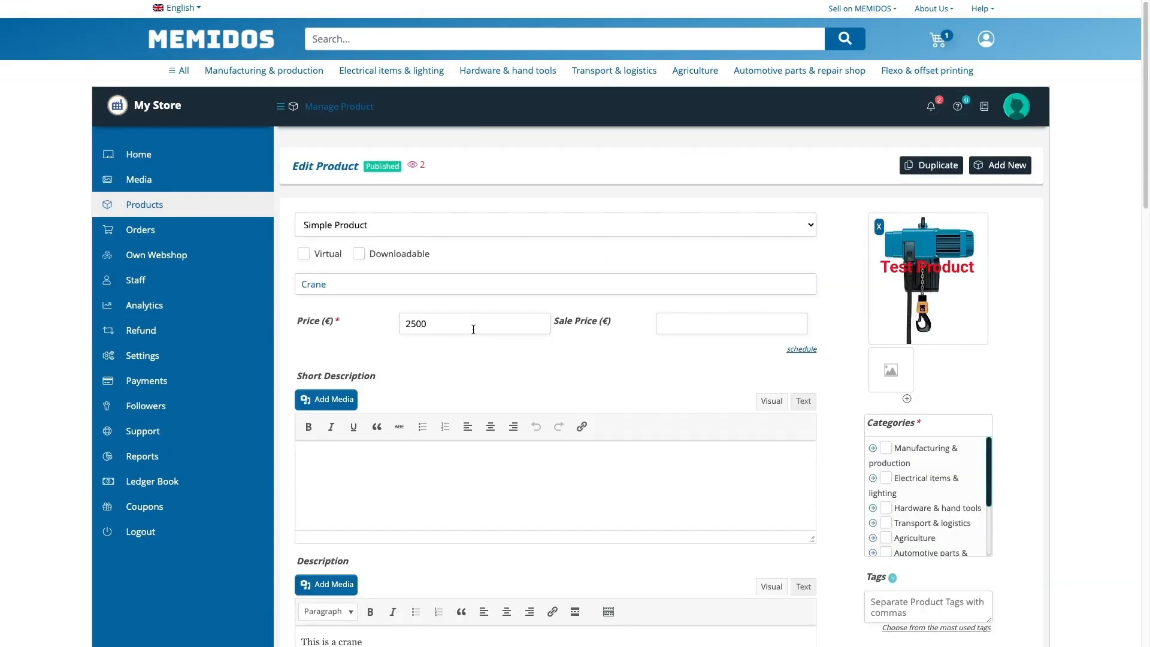
pyautogui.scroll(-12, 473, 328)
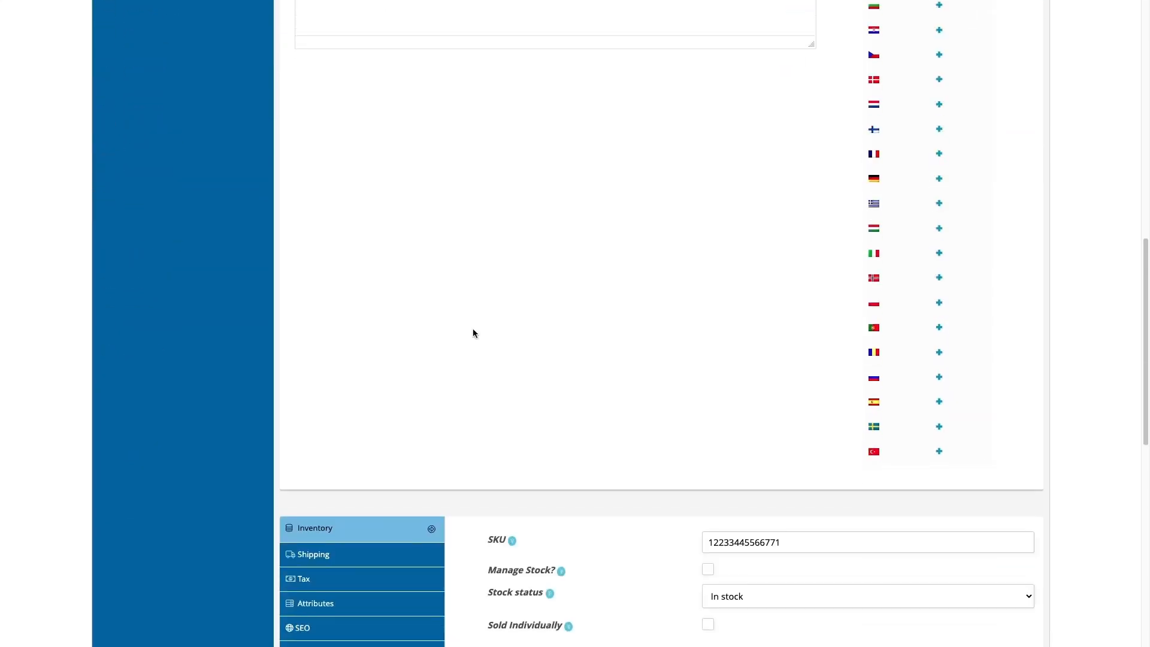
pyautogui.scroll(-2, 473, 333)
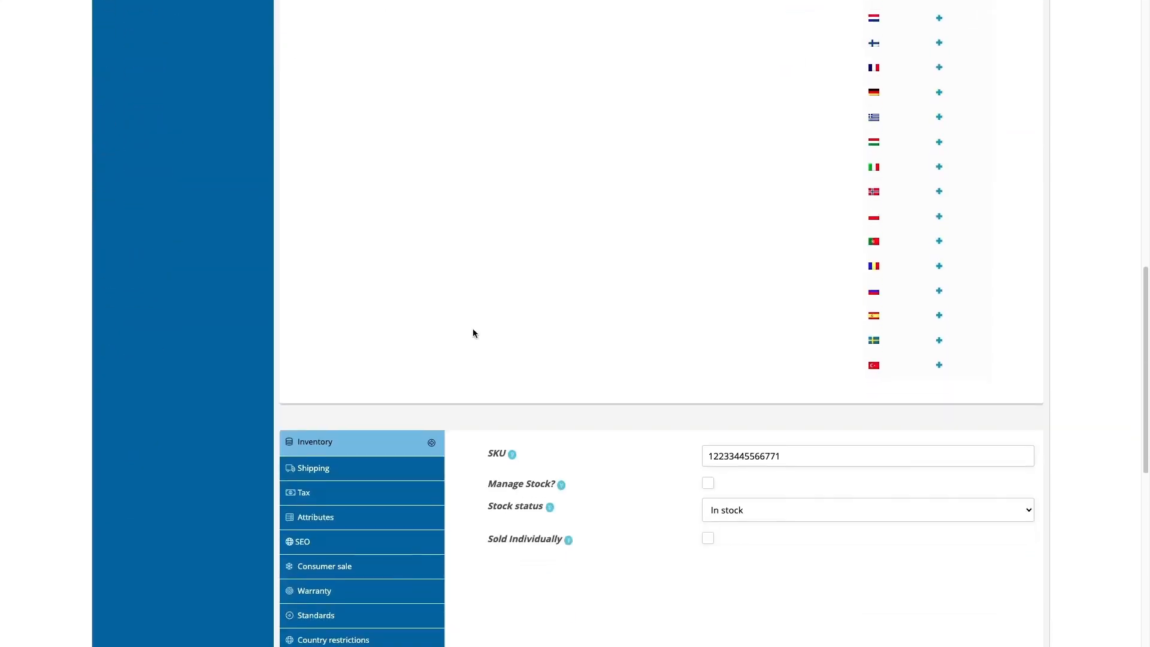
pyautogui.click(344, 466)
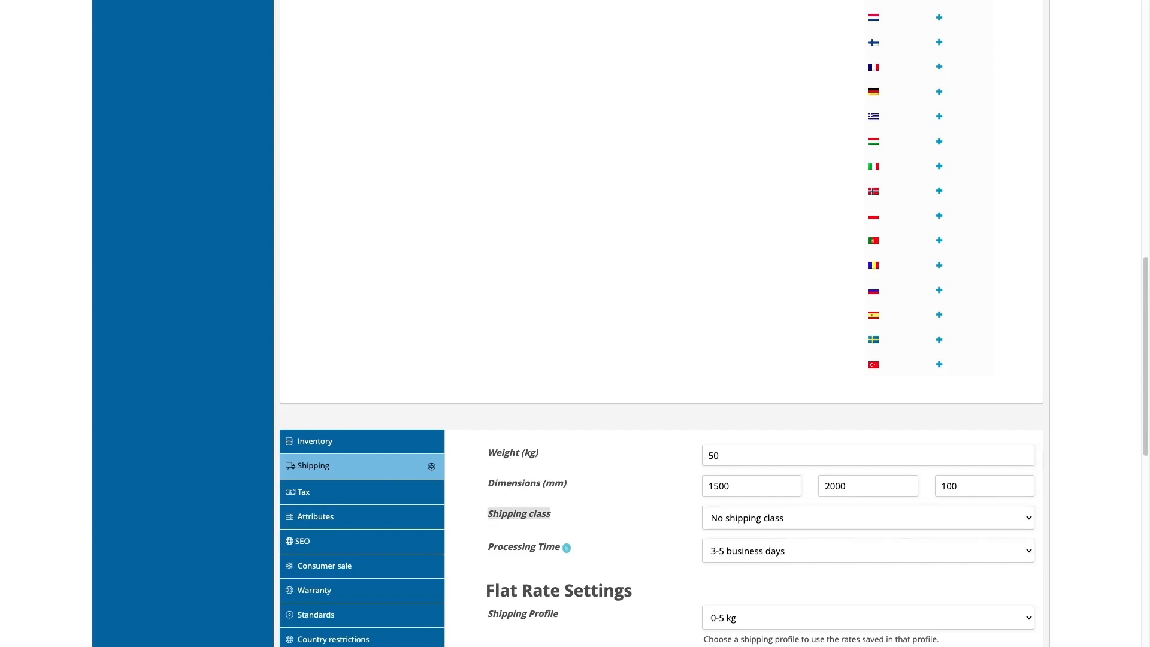
pyautogui.click(322, 515)
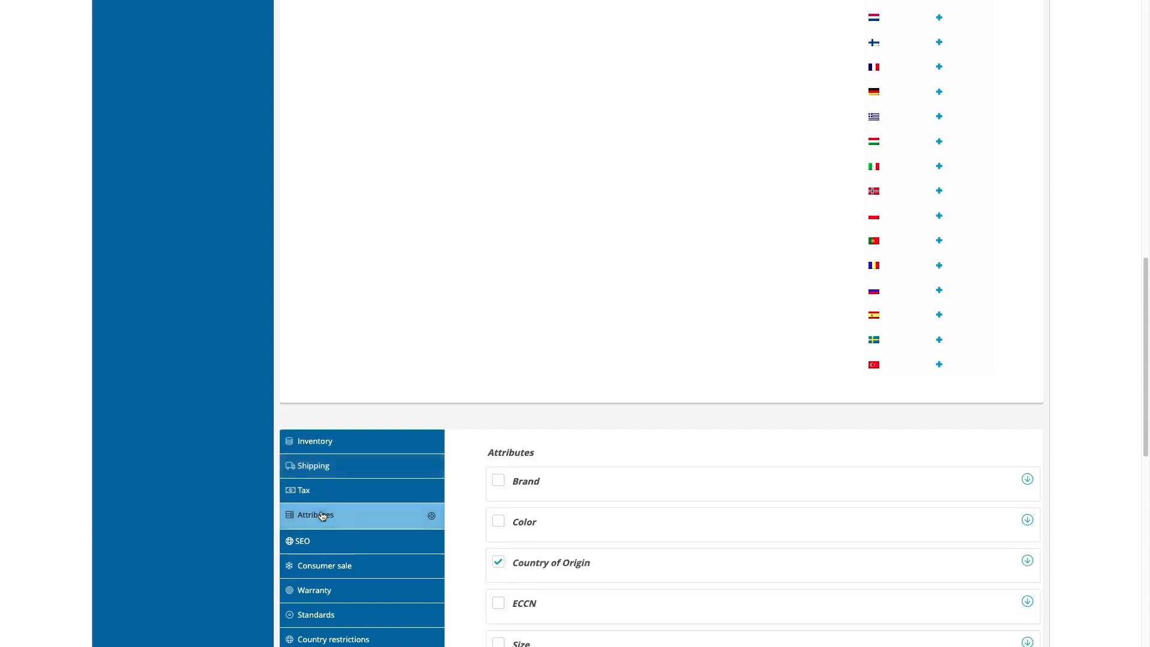
pyautogui.click(1024, 561)
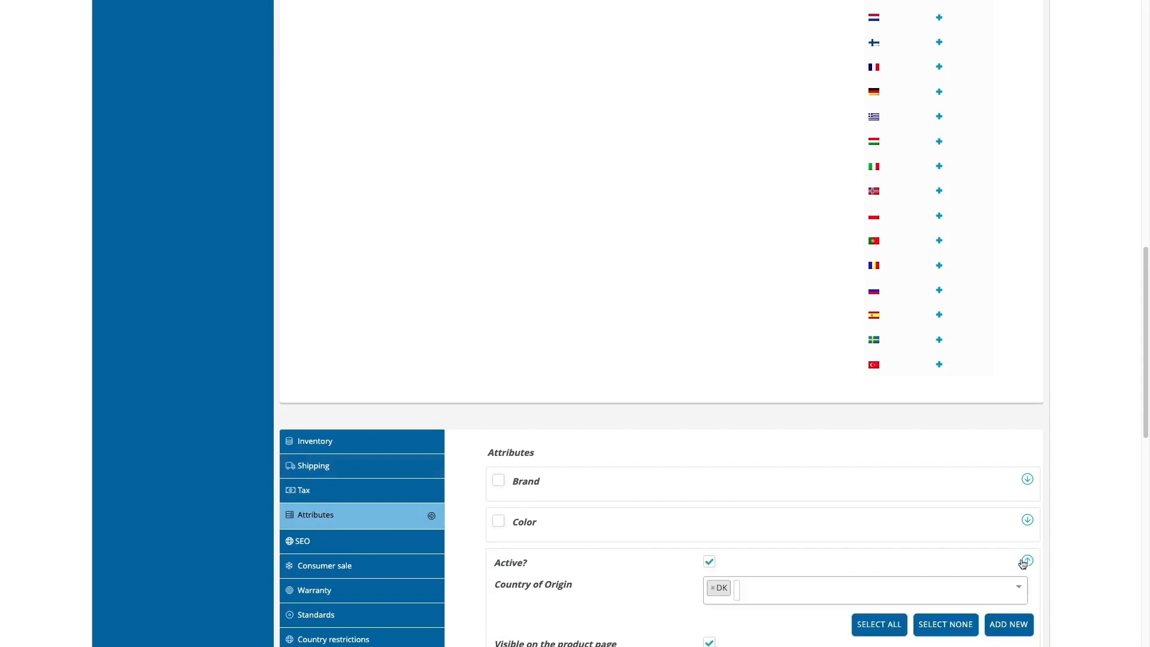
pyautogui.scroll(-2, 747, 518)
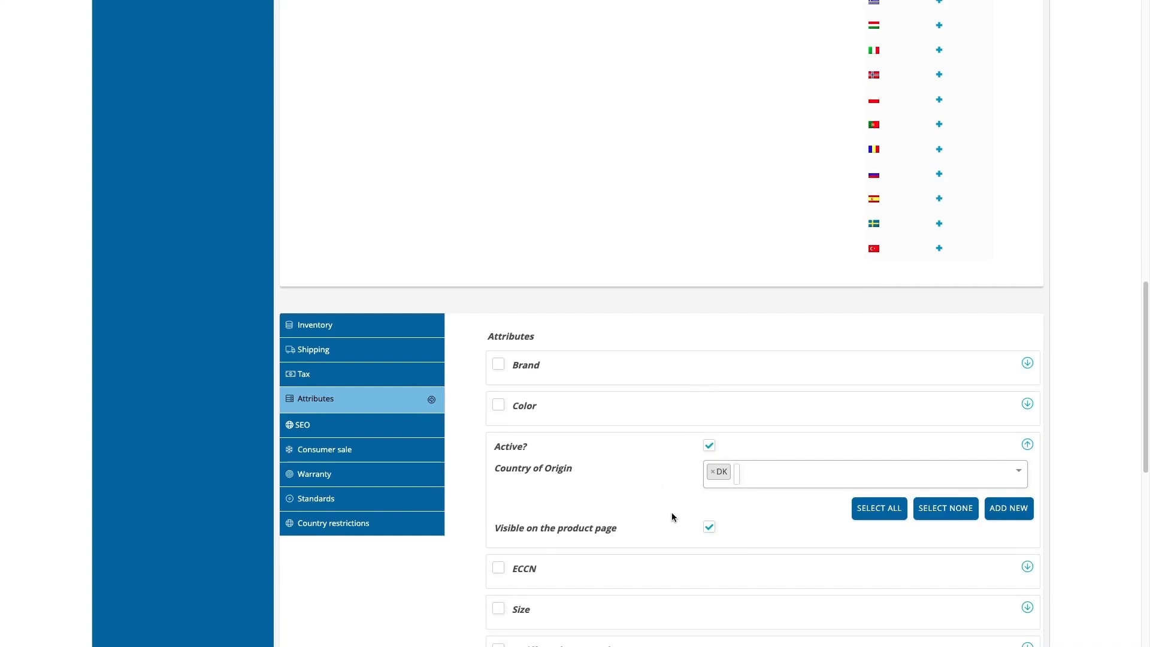
pyautogui.scroll(-1, 671, 513)
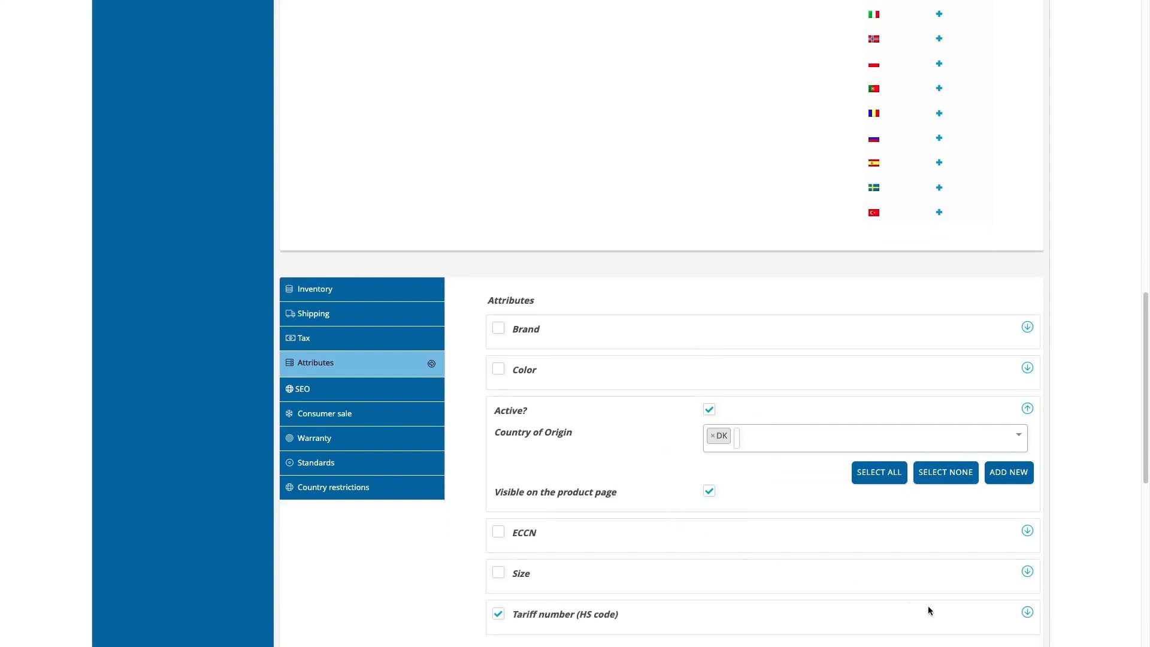
pyautogui.click(1027, 611)
pyautogui.scroll(-2, 846, 559)
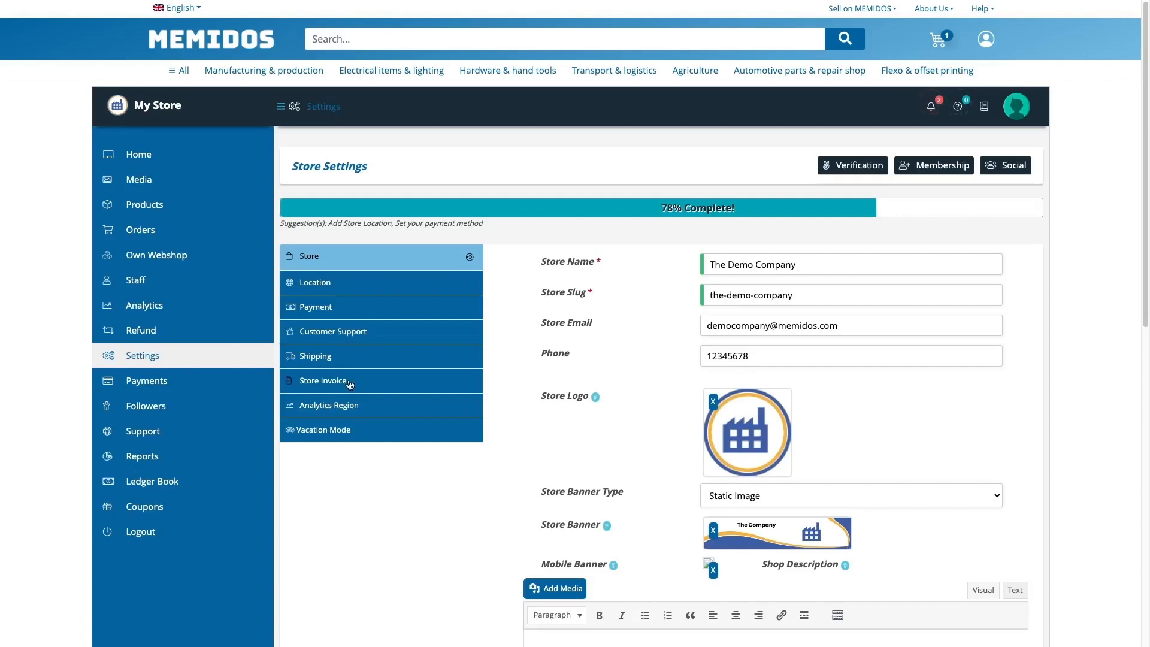
# Switch the shipping method to Live Rates, save, and open its configuration page
pyautogui.click(348, 361)
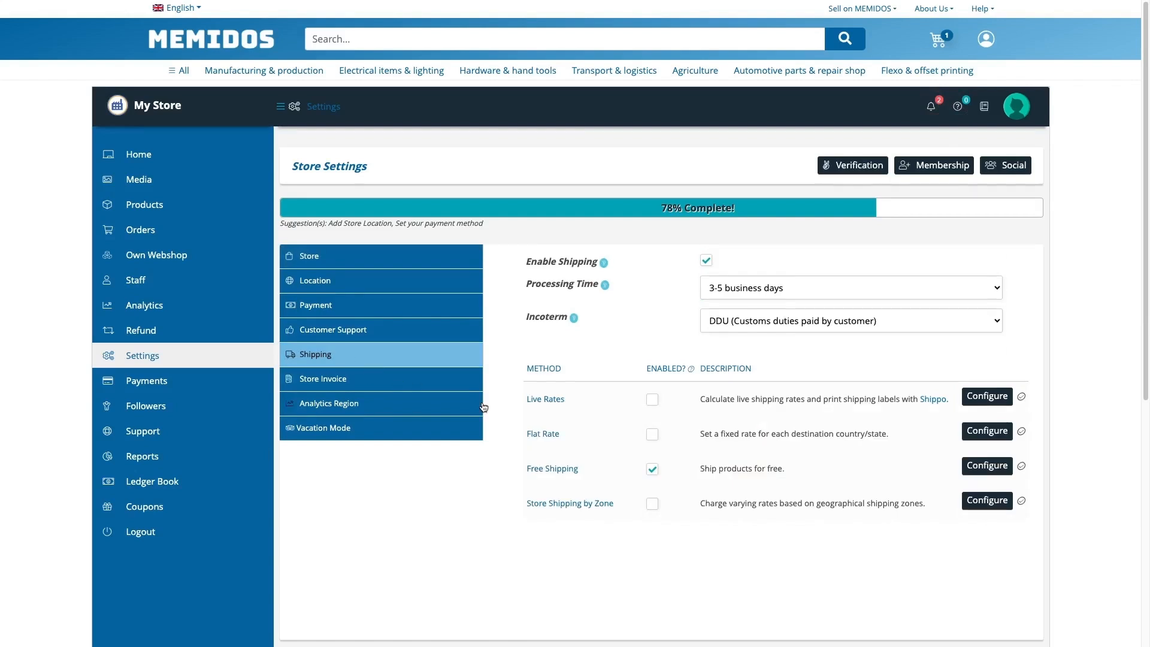
pyautogui.click(653, 401)
pyautogui.scroll(-3, 655, 405)
pyautogui.click(1020, 519)
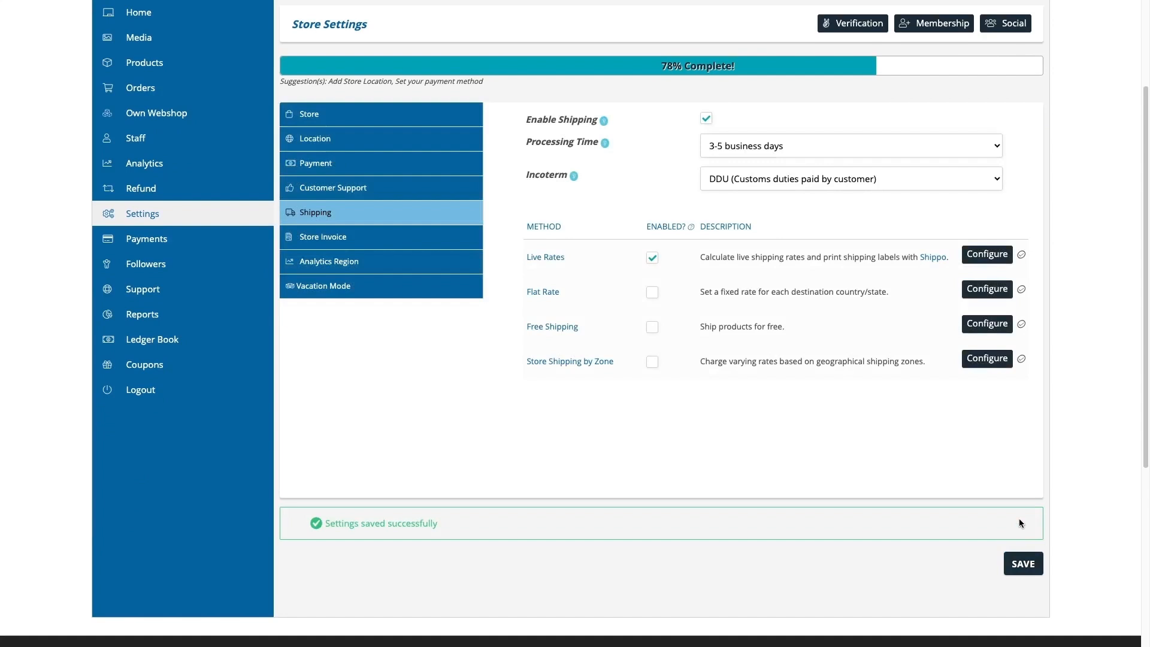
pyautogui.click(986, 255)
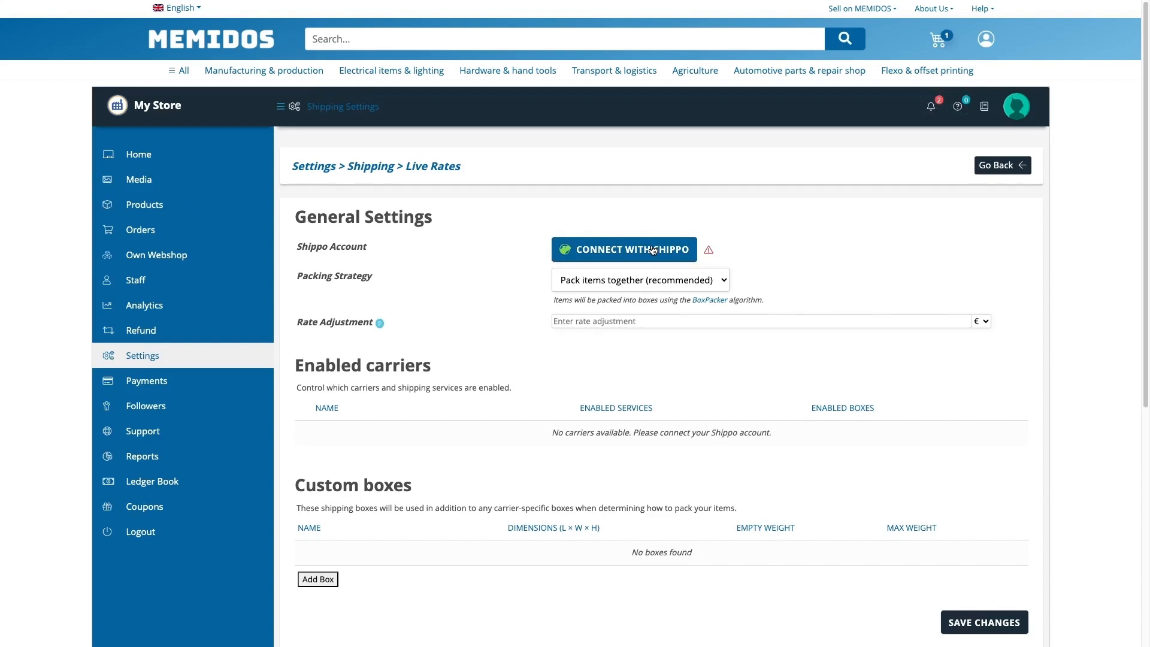
# Sign up for Shippo with the user's full name, e-mail and password, and grant MEMIDOS access
pyautogui.click(653, 250)
pyautogui.write('John Smith')
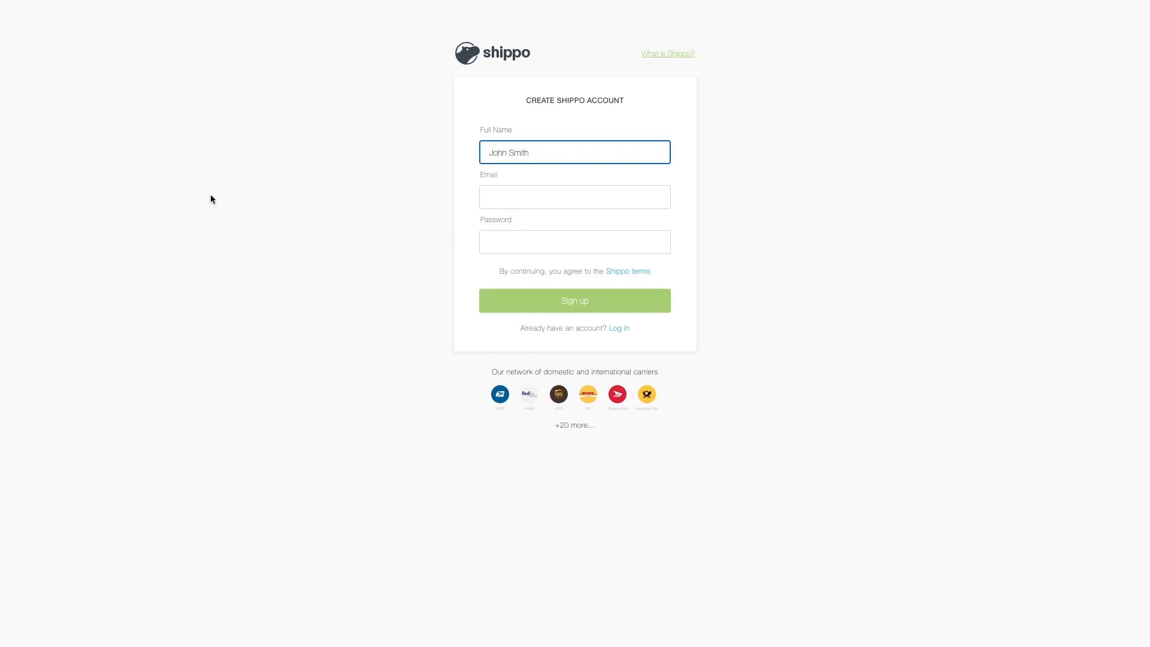
pyautogui.press('Tab')
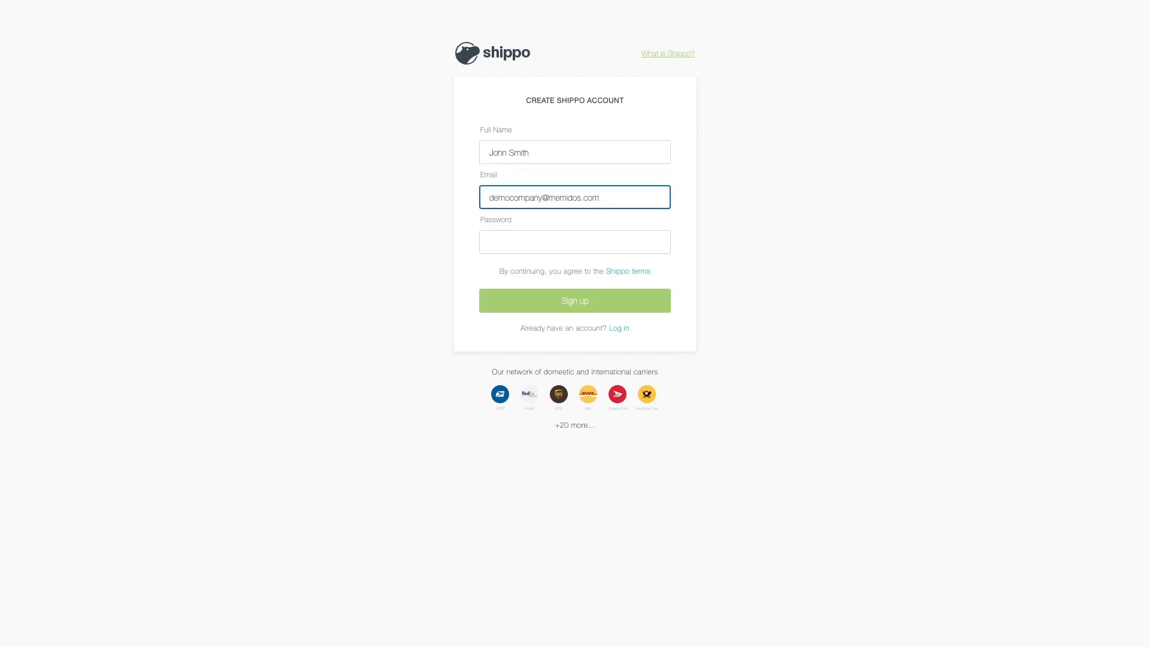
pyautogui.press('Tab')
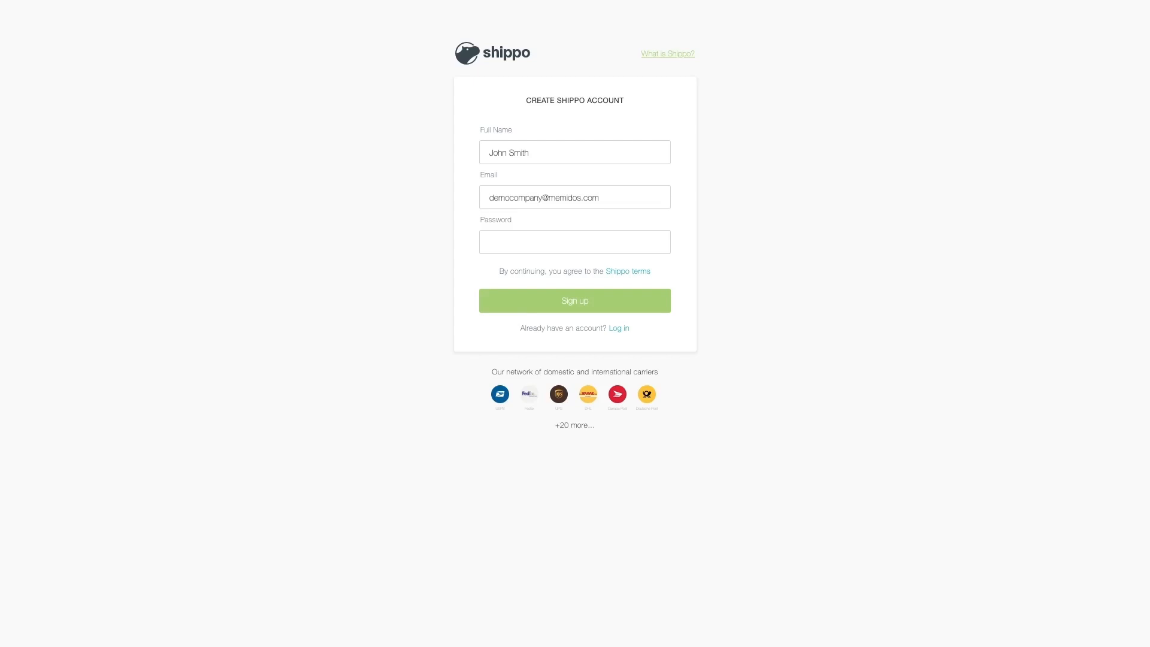
pyautogui.click(510, 246)
pyautogui.click(516, 297)
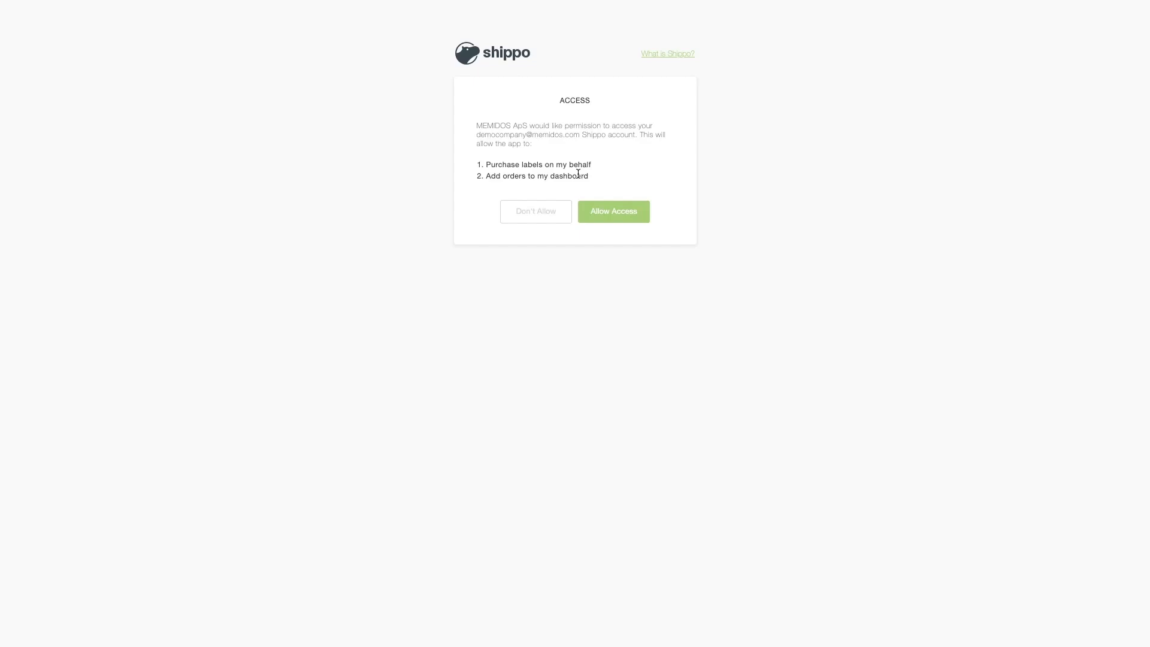
pyautogui.click(599, 210)
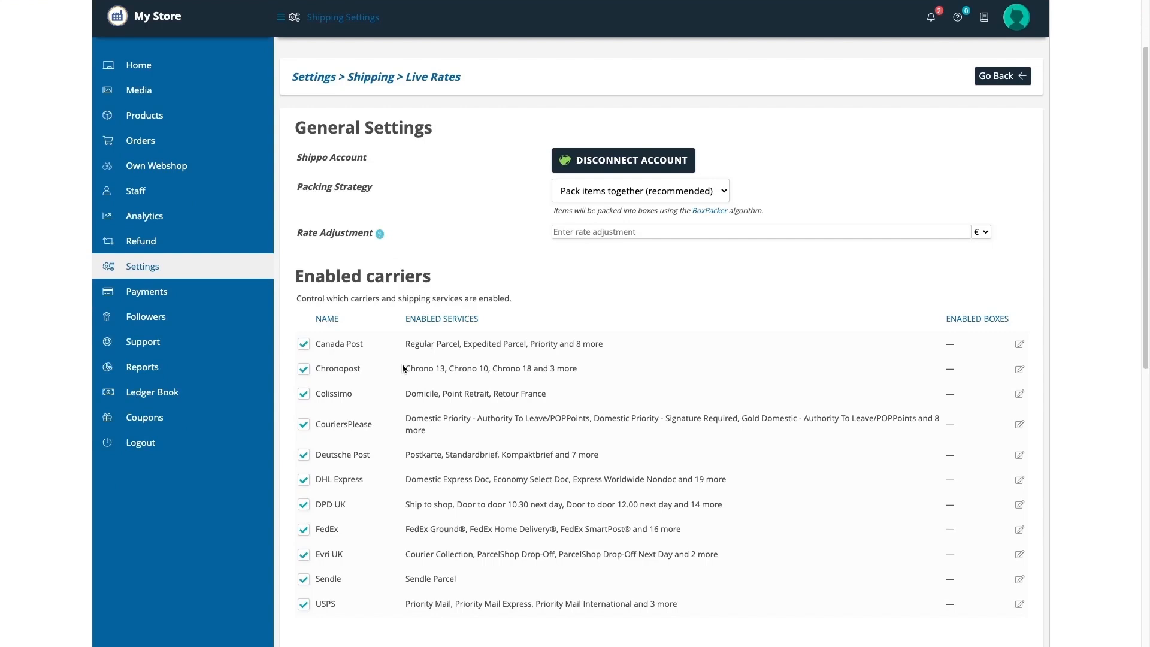
pyautogui.scroll(-3, 402, 394)
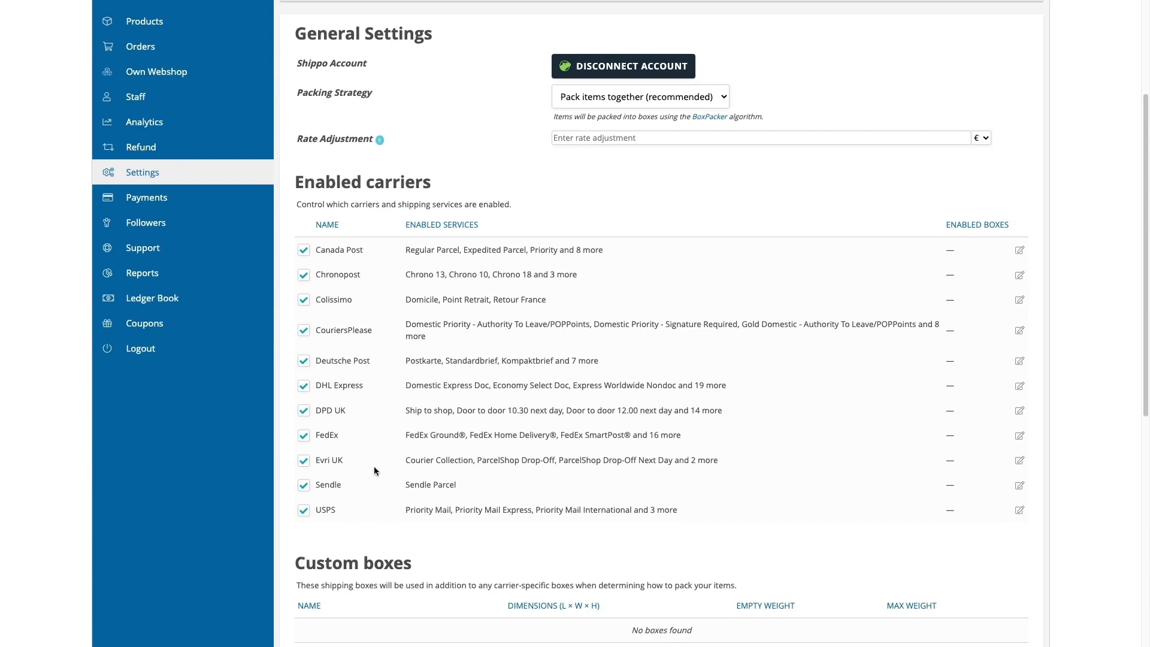
pyautogui.click(396, 0)
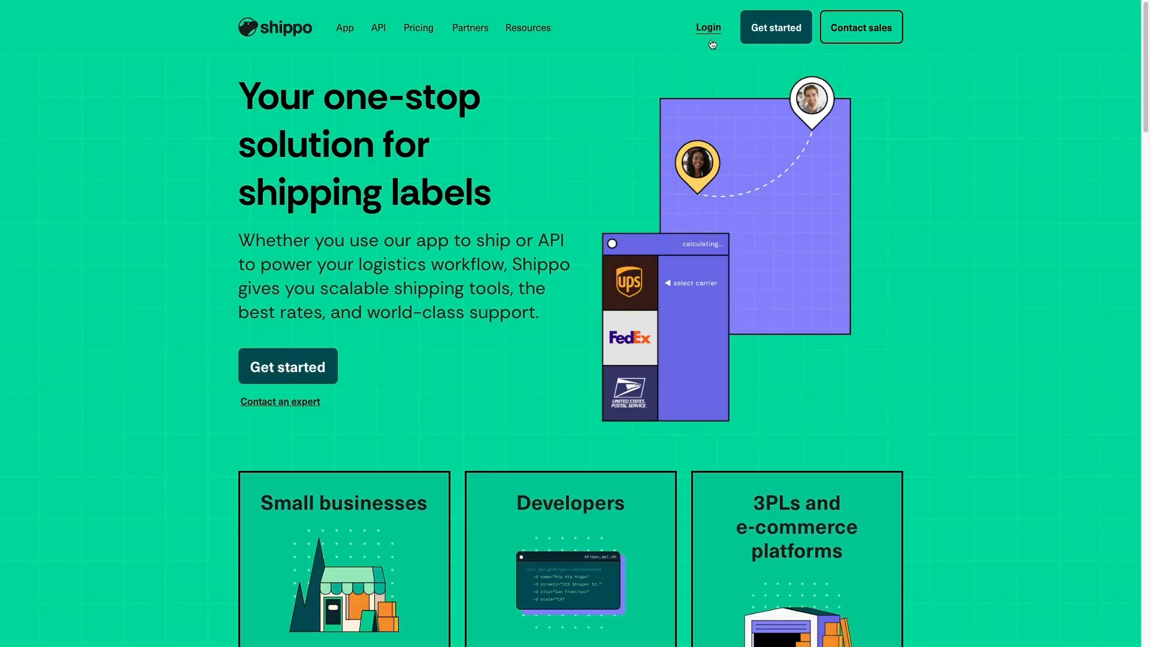
# Log into the Shippo shipping app and open the Sender & return addresses settings
pyautogui.moveTo(709, 36)
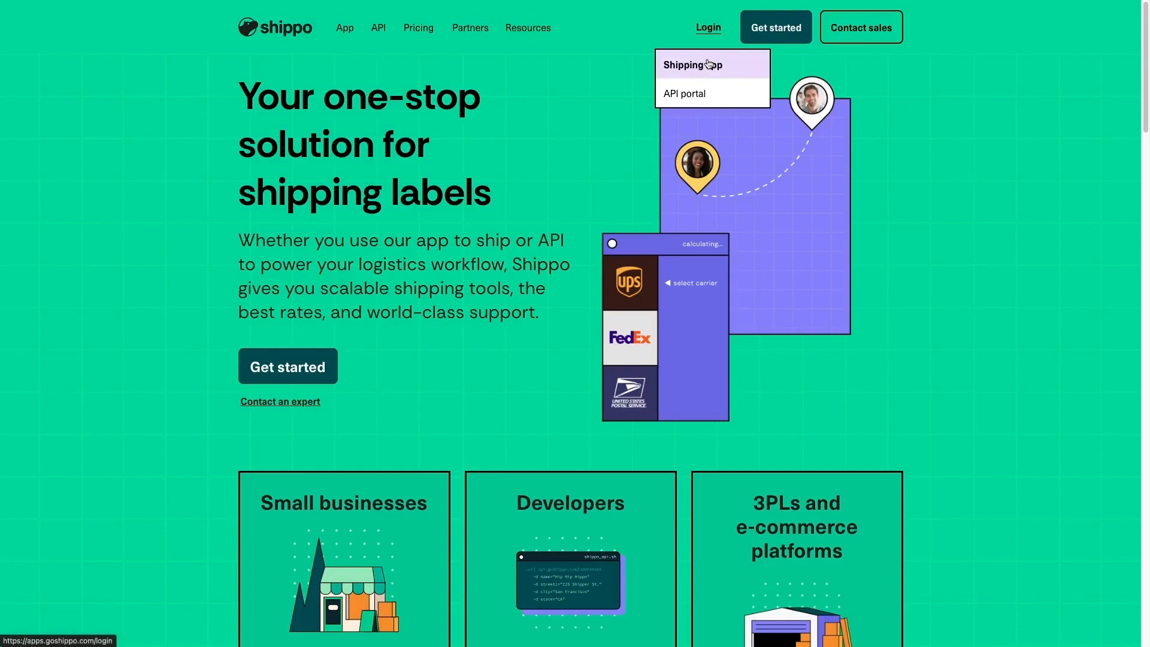
pyautogui.click(695, 65)
pyautogui.click(533, 240)
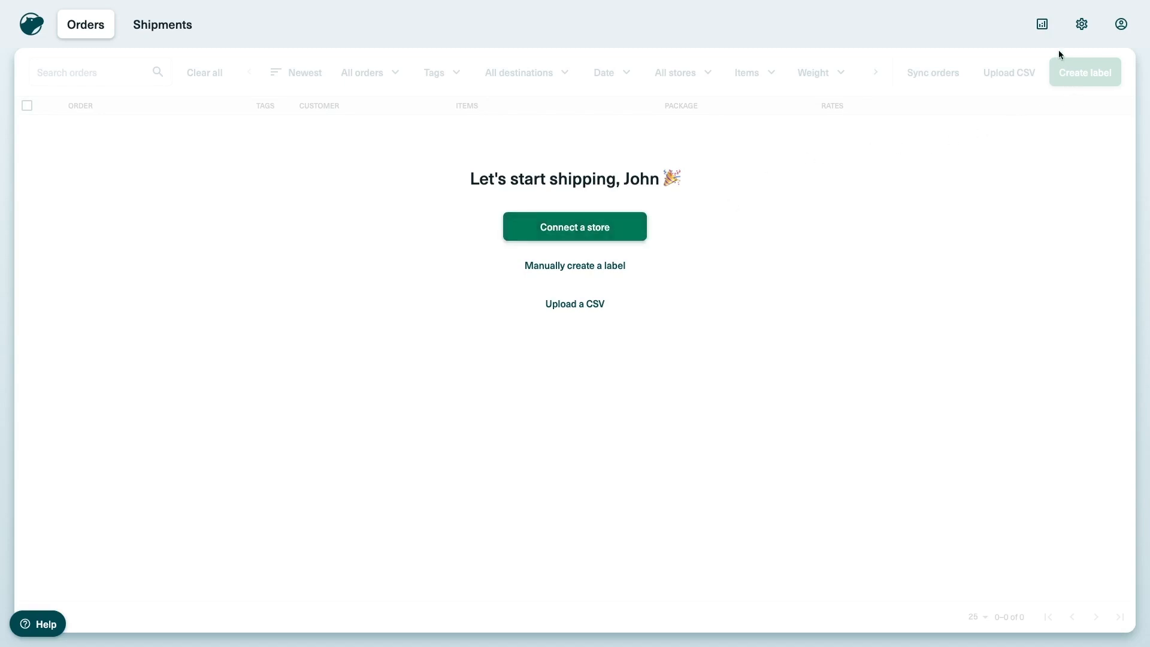
pyautogui.click(1081, 26)
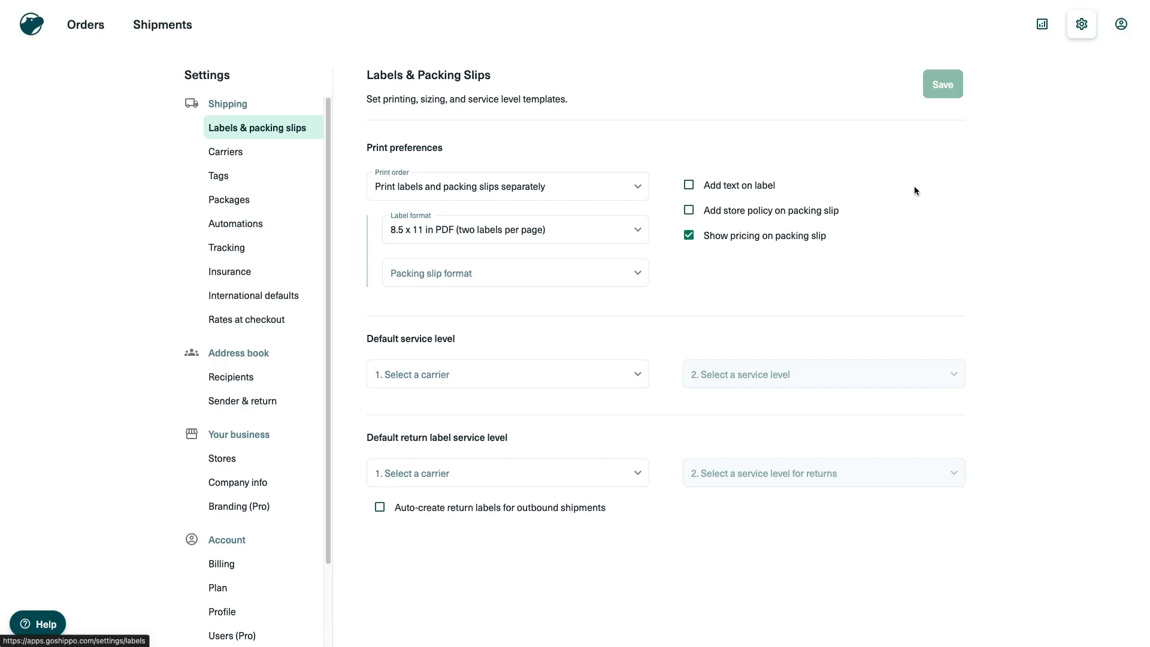
pyautogui.click(271, 400)
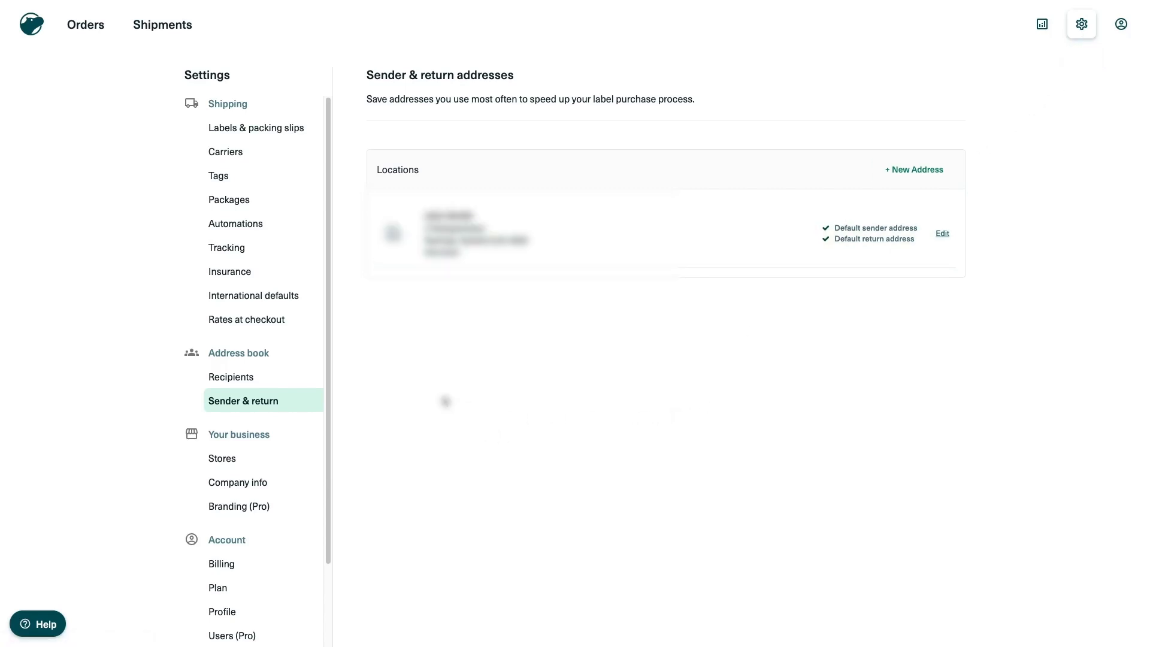
# Deactivate the Shippo-provided USPS and LSO carriers, then view your own carrier accounts
pyautogui.click(256, 166)
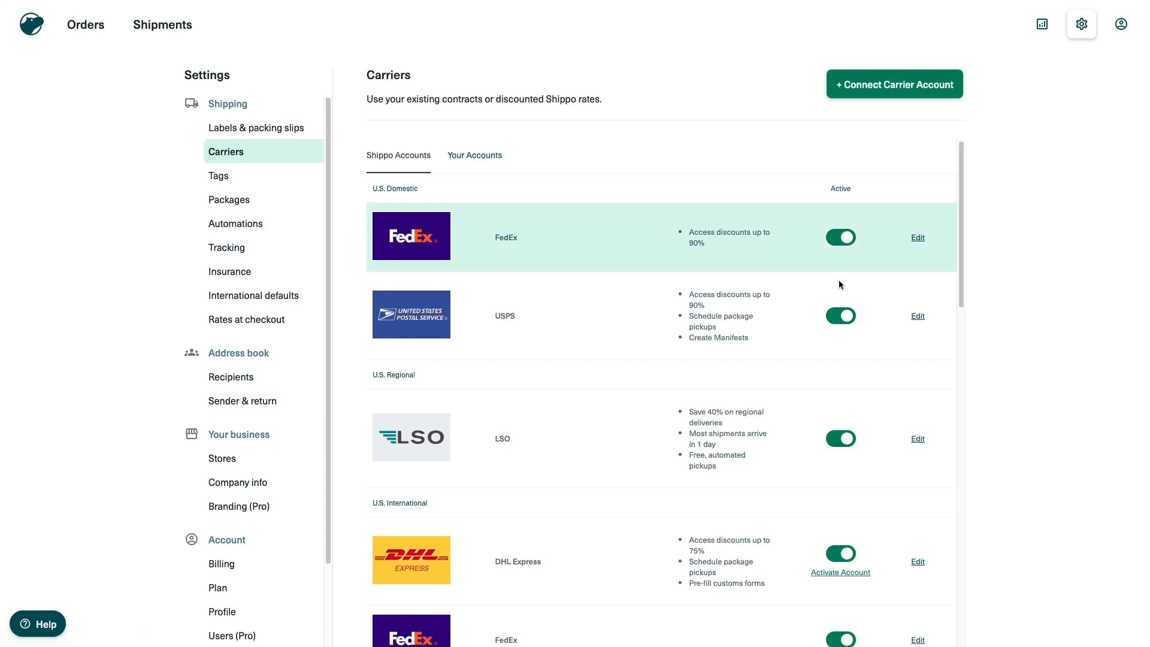
pyautogui.click(842, 328)
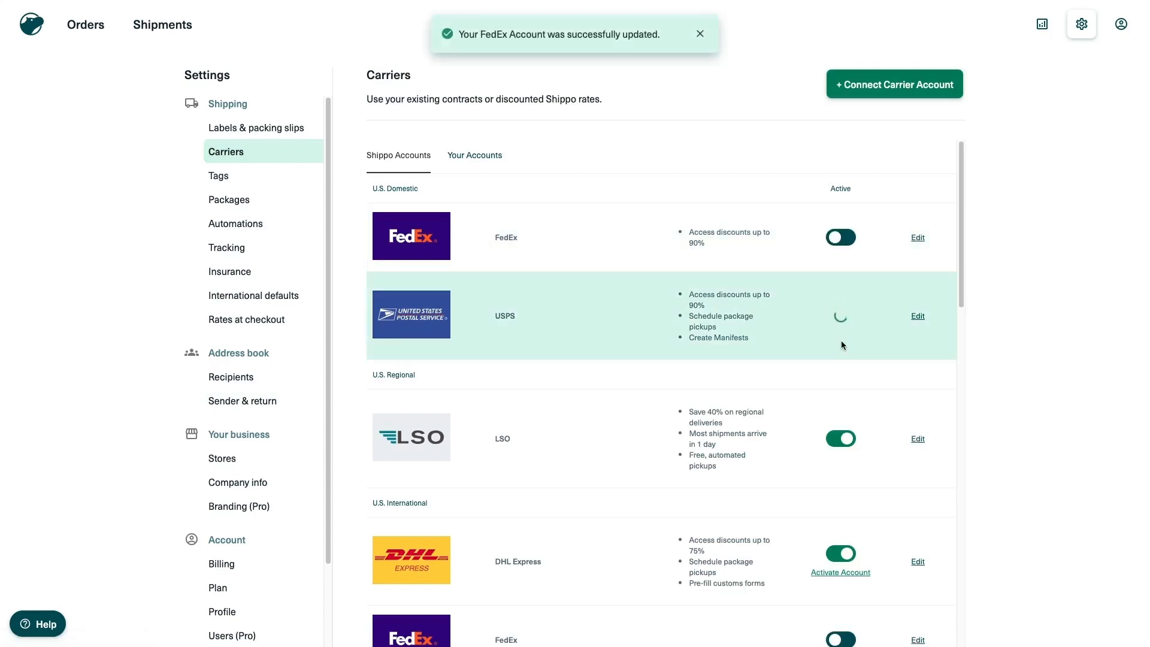
pyautogui.click(839, 441)
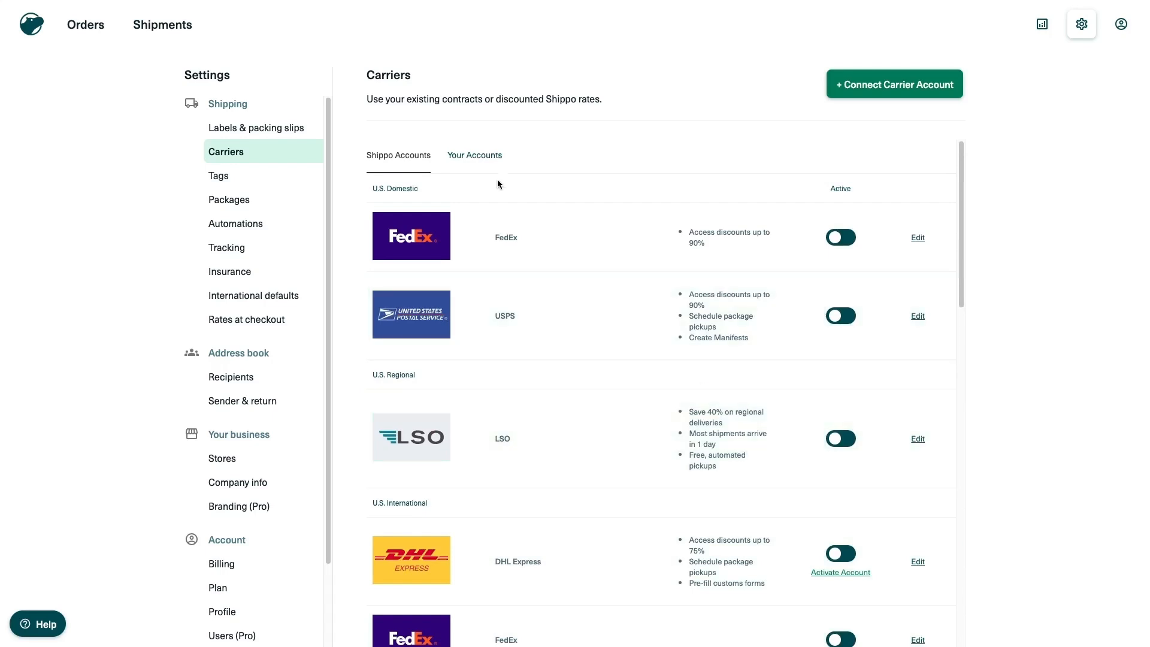
pyautogui.click(494, 159)
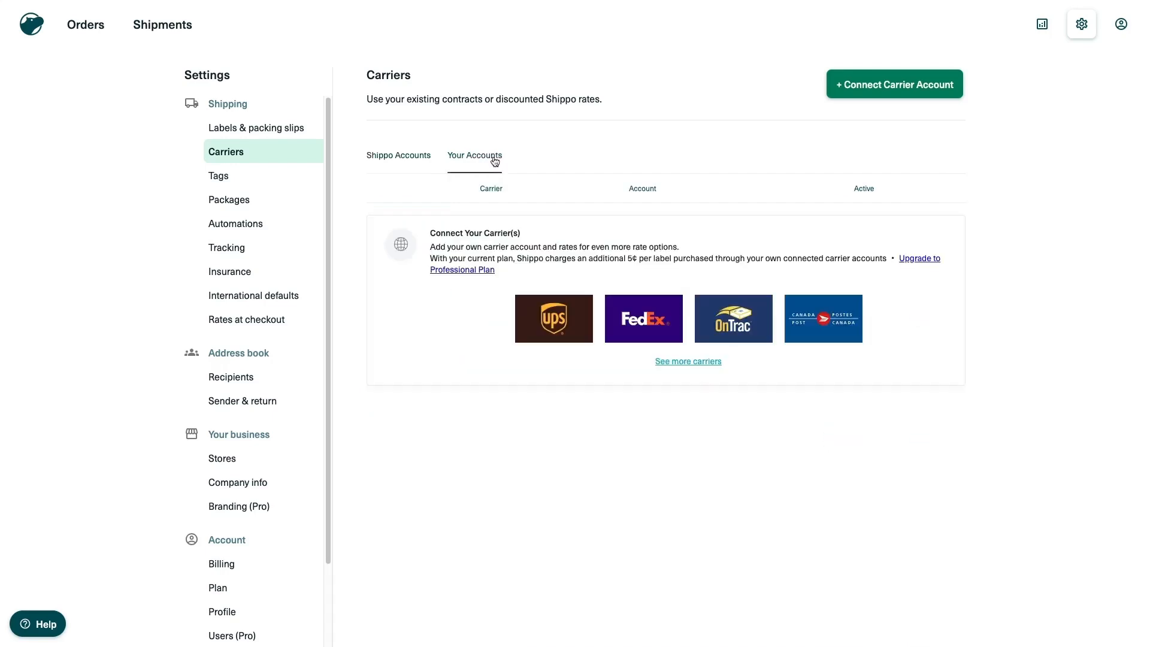
# Start a UPS carrier connection nicknamed 'UPS - Demo account' and enter the company name
pyautogui.click(936, 95)
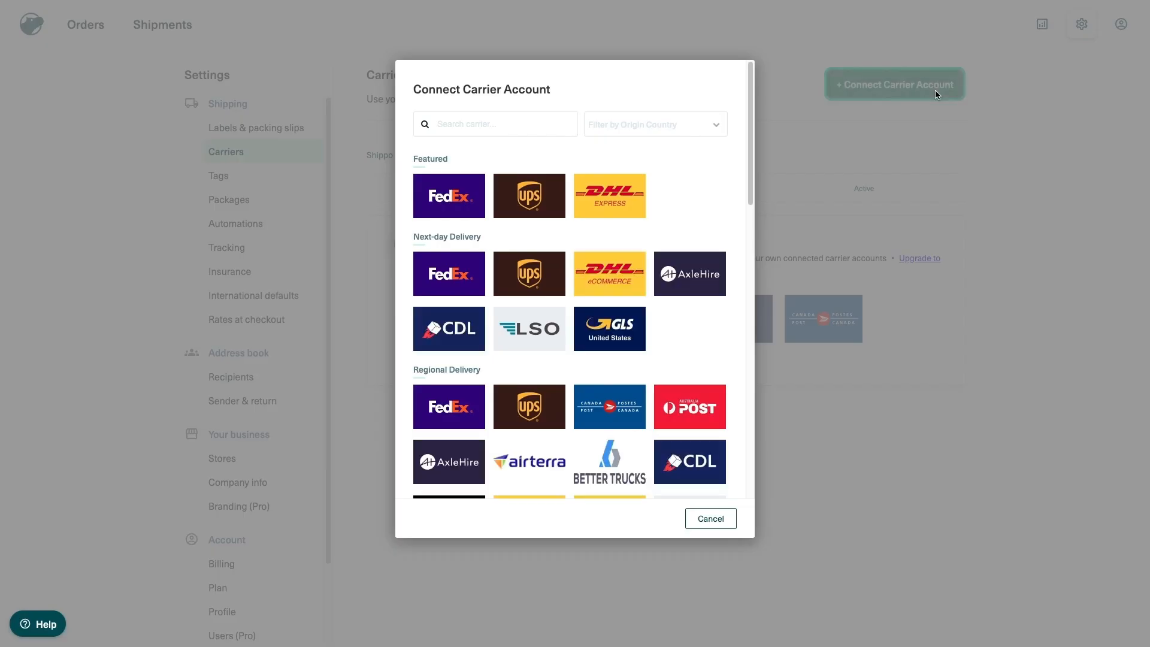
pyautogui.click(544, 199)
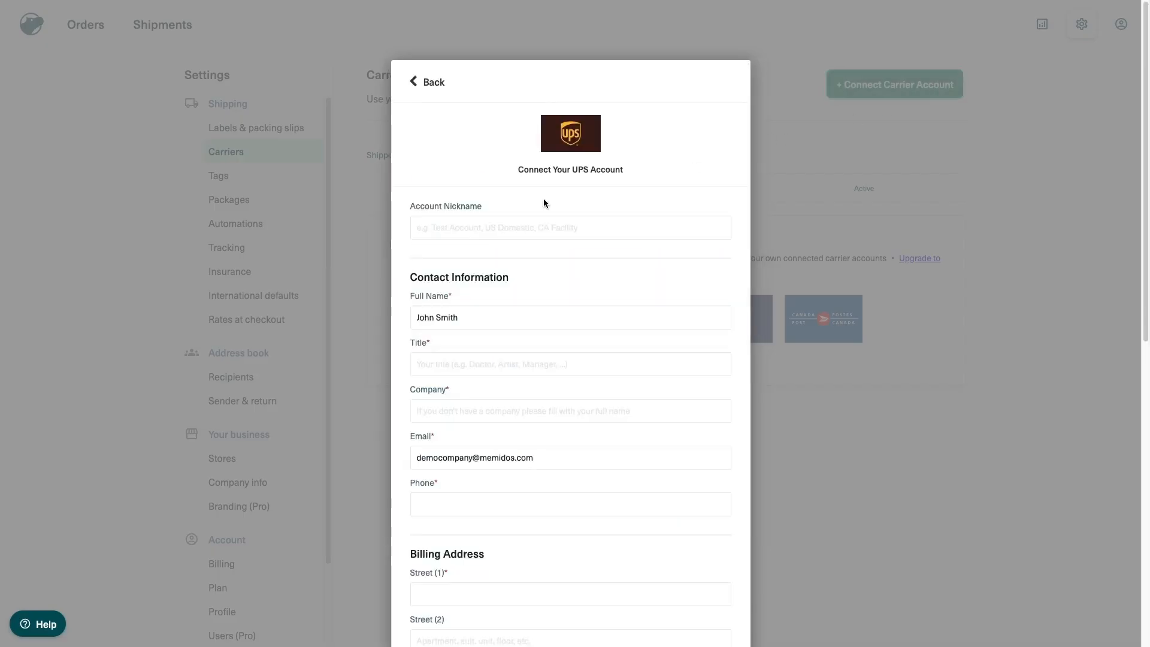
pyautogui.write('UP')
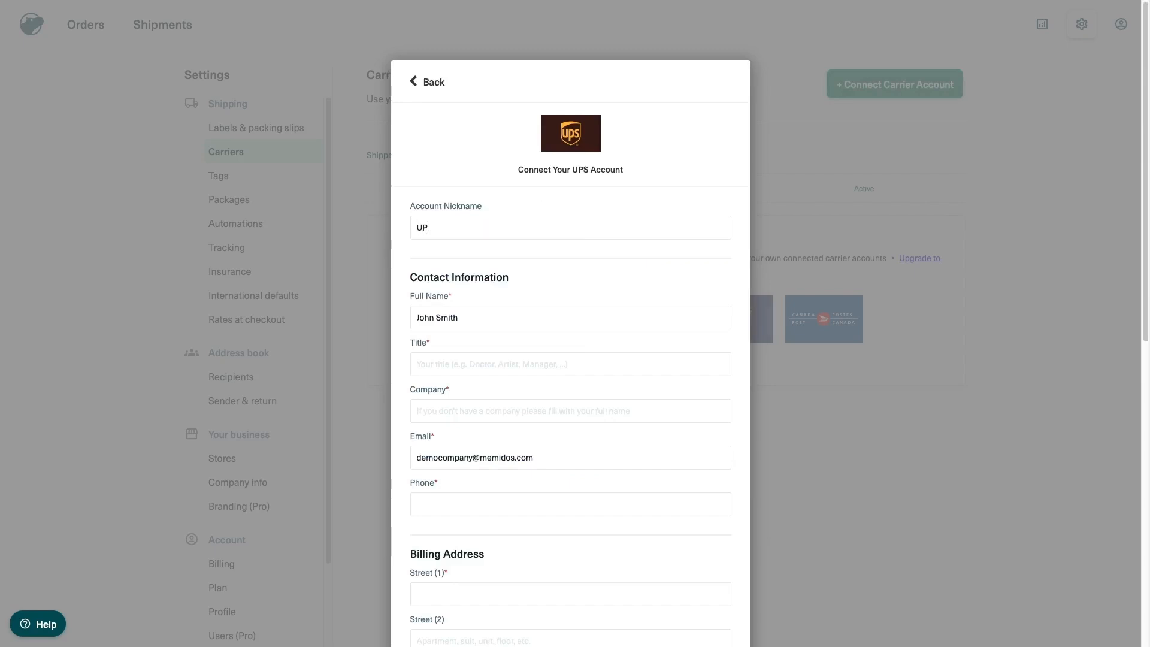
pyautogui.write('S - Demo account')
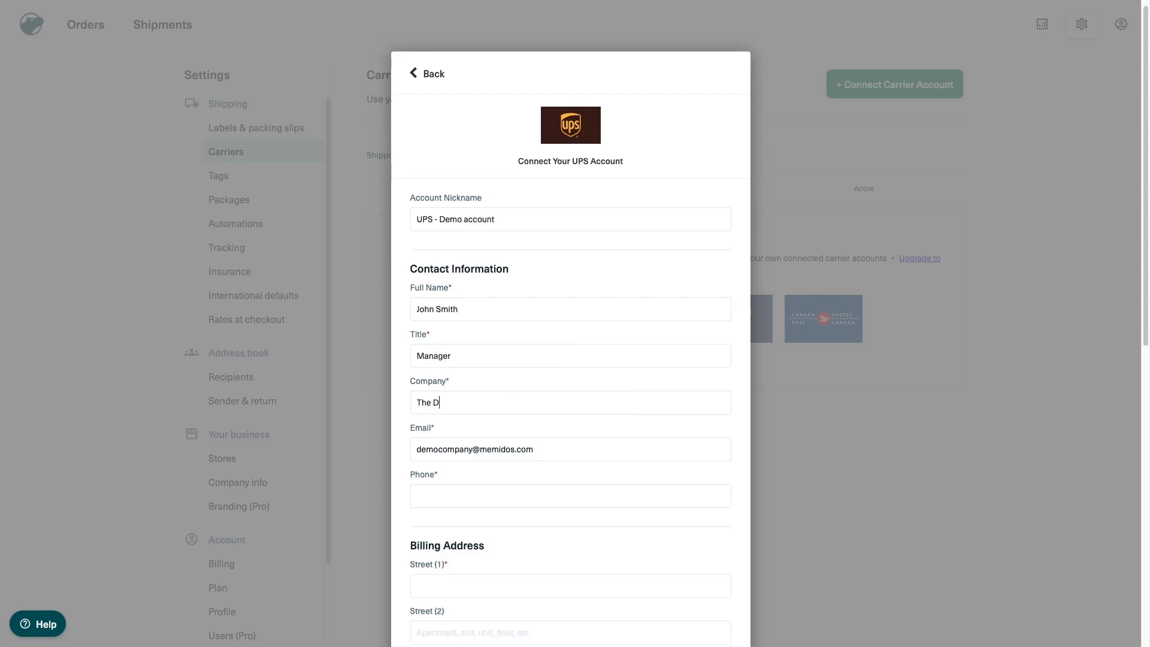
pyautogui.write('emo Company')
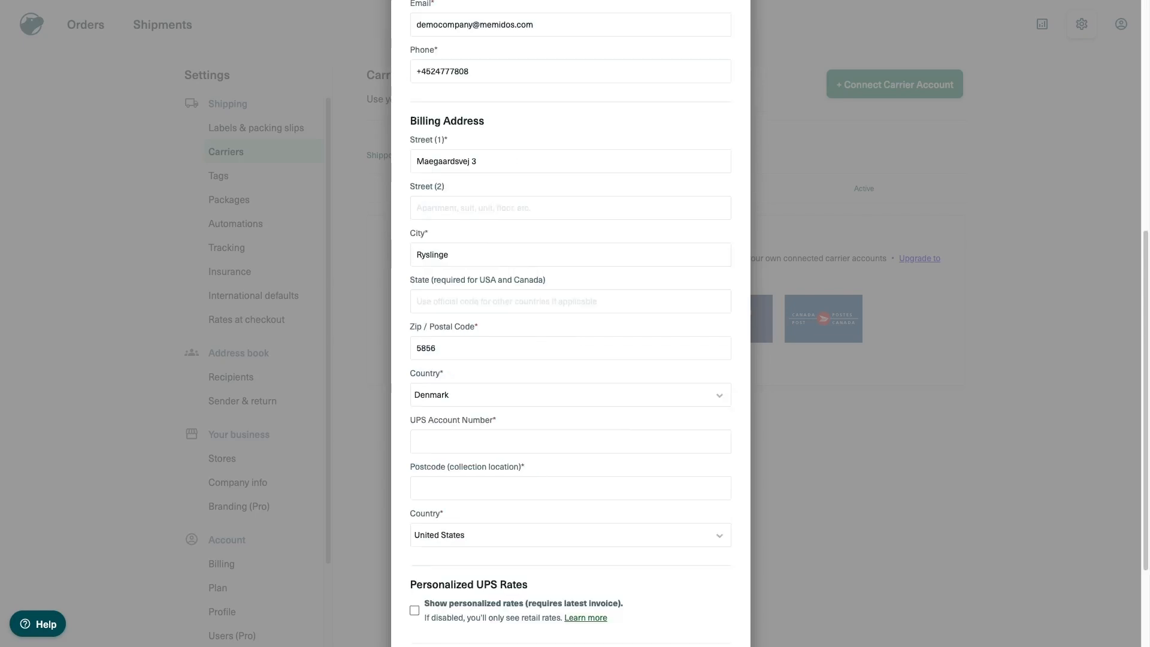
# Paste the UPS account number, accept the UPS Technology Agreement, and connect the account
pyautogui.click(482, 446)
pyautogui.press('super+v')
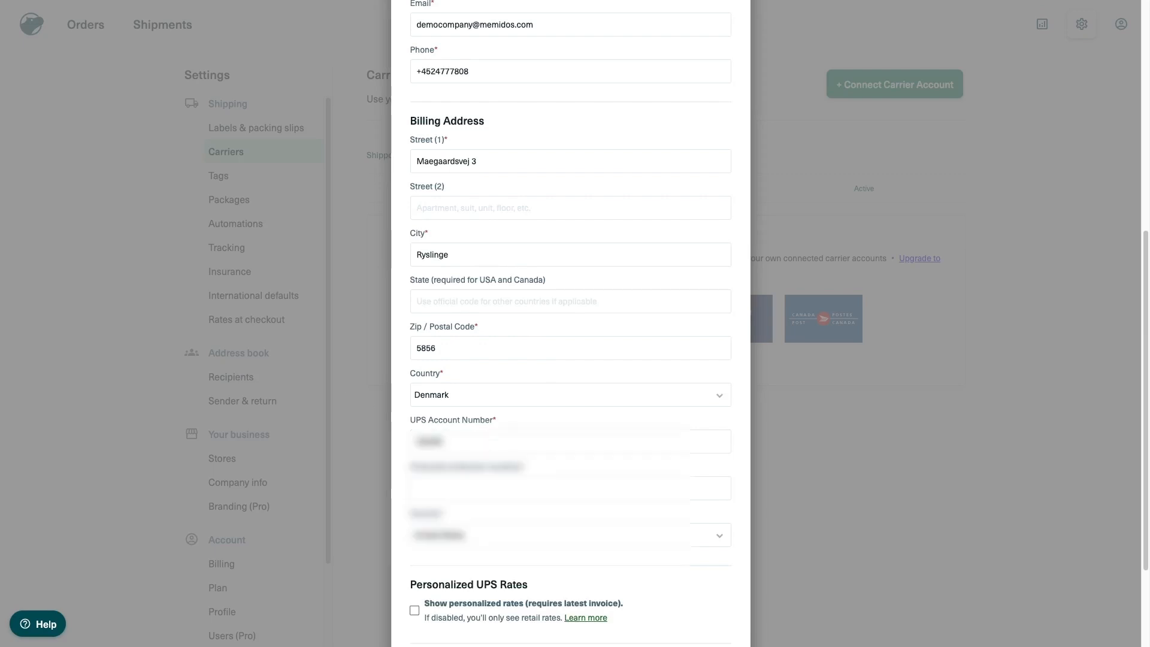
pyautogui.scroll(-3, 445, 524)
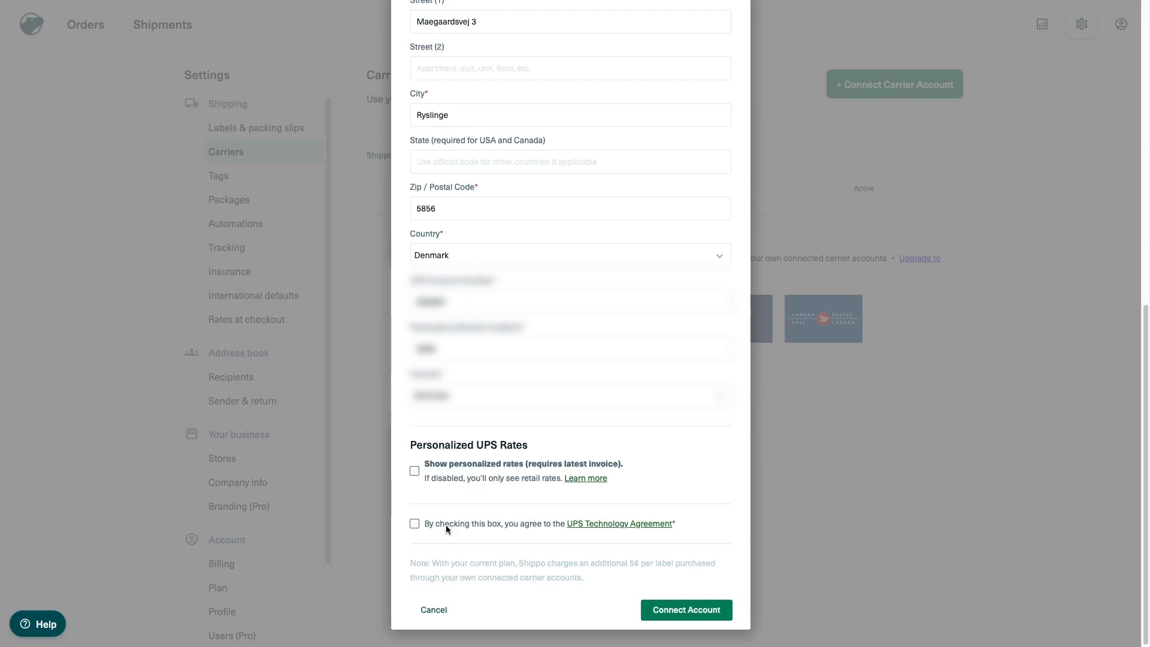
pyautogui.click(446, 525)
pyautogui.click(672, 620)
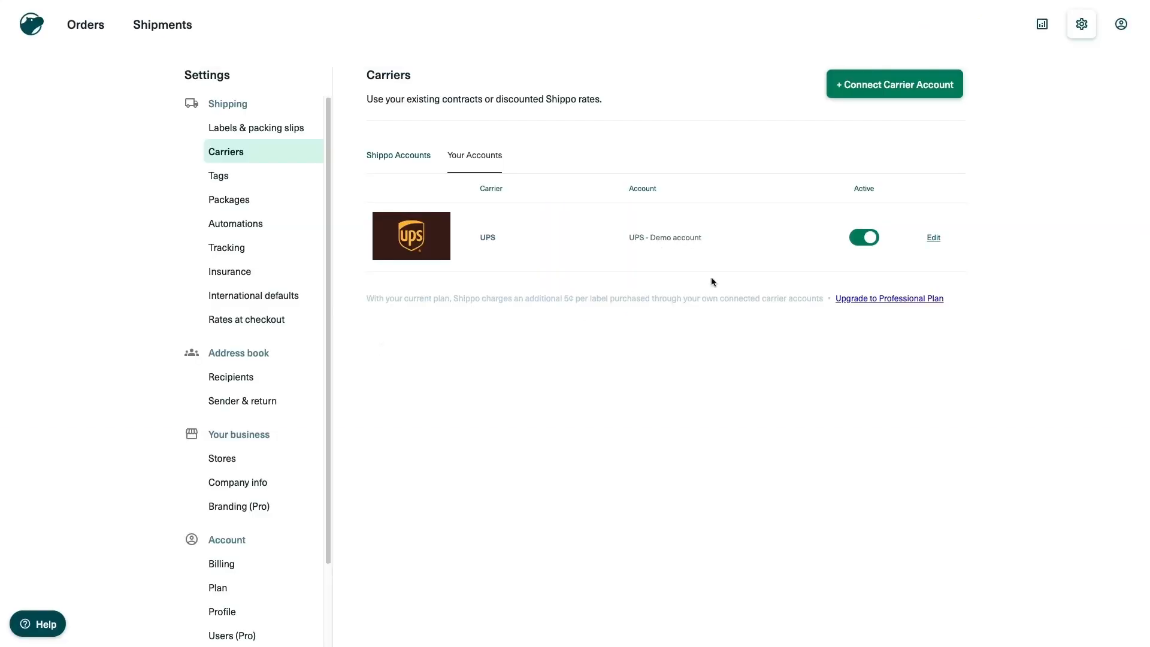
# Hide the UPS service levels except Saver, Standard and Worldwide Expedited, then save
pyautogui.click(933, 238)
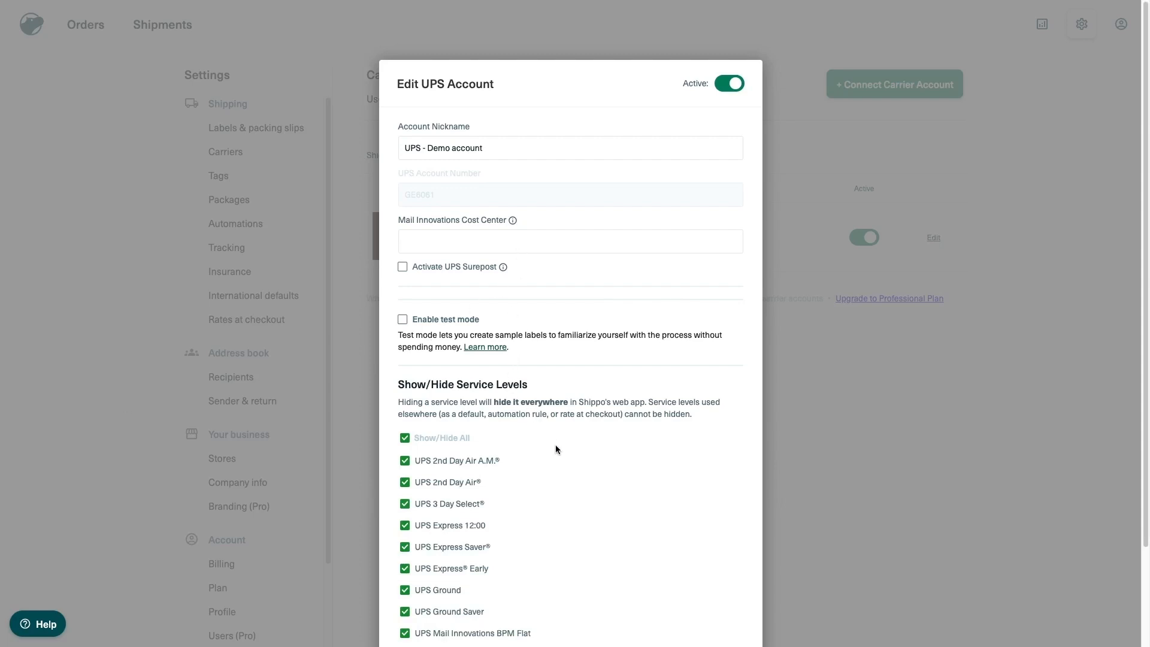
pyautogui.click(409, 442)
pyautogui.scroll(-10, 599, 539)
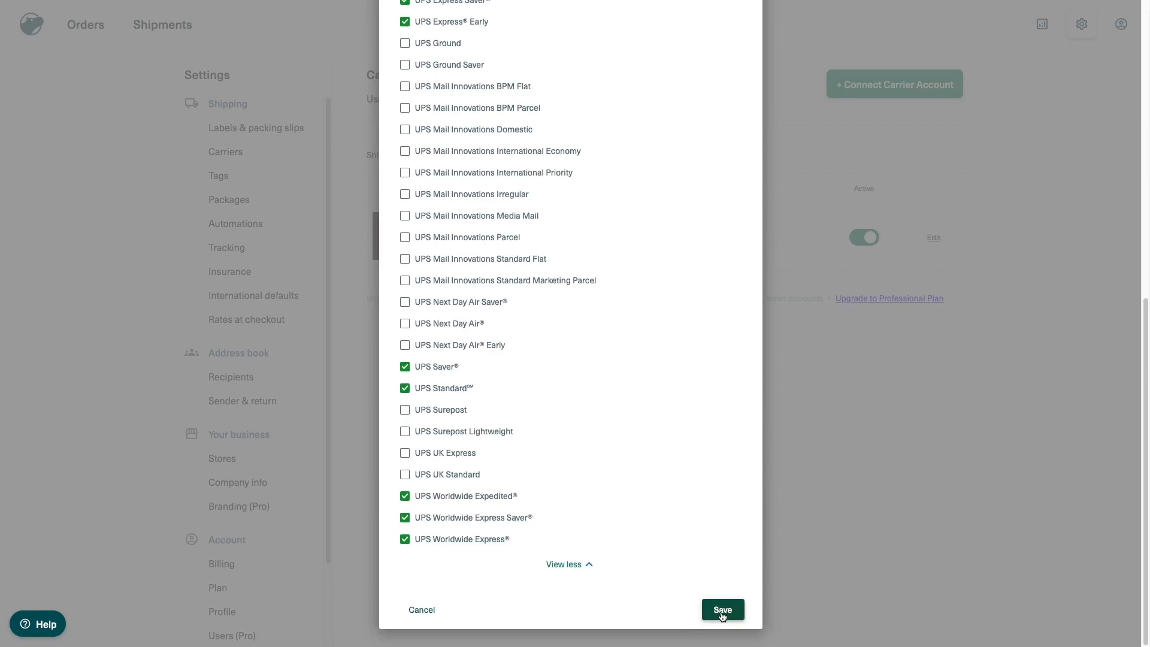
pyautogui.click(722, 609)
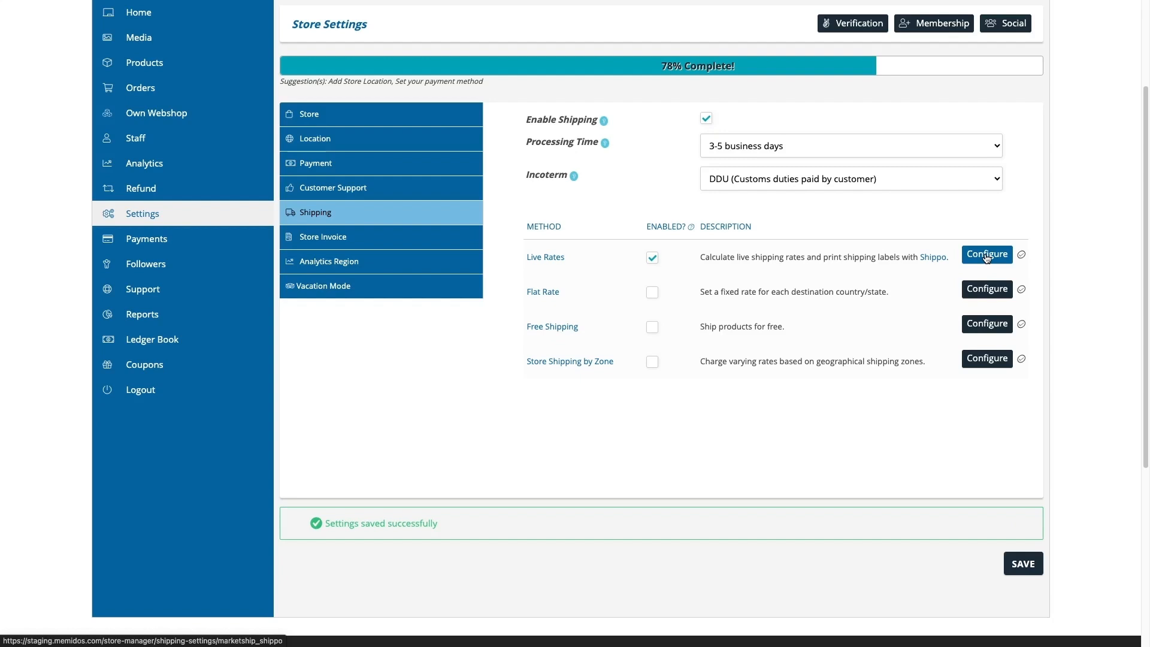
# Open the MEMIDOS Live Rates configuration to confirm UPS is the only enabled carrier
pyautogui.click(986, 255)
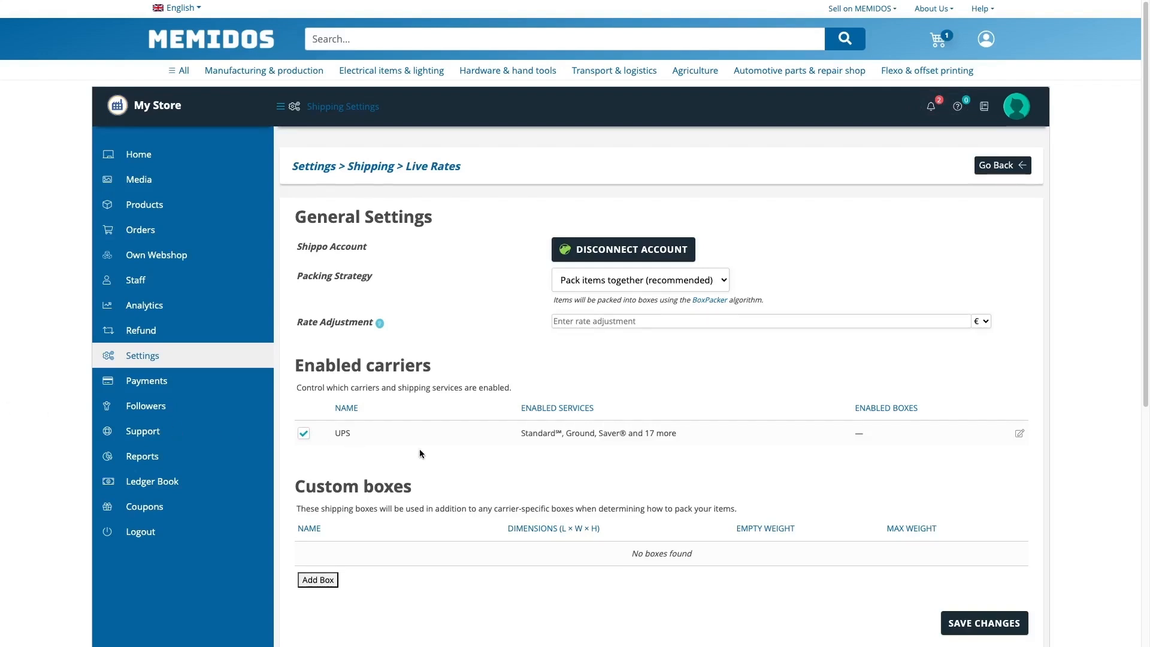
# Start a new Live Rates custom box and name it Small box
pyautogui.click(1018, 436)
pyautogui.scroll(-1, 610, 473)
pyautogui.click(318, 547)
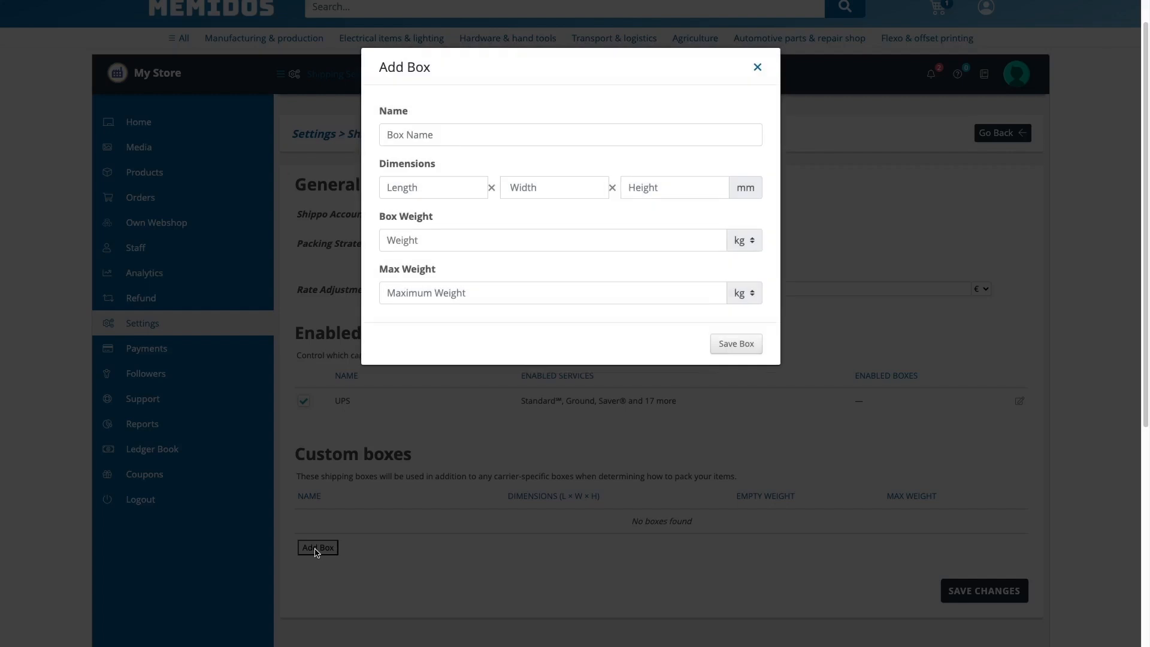
pyautogui.click(439, 144)
pyautogui.write('S')
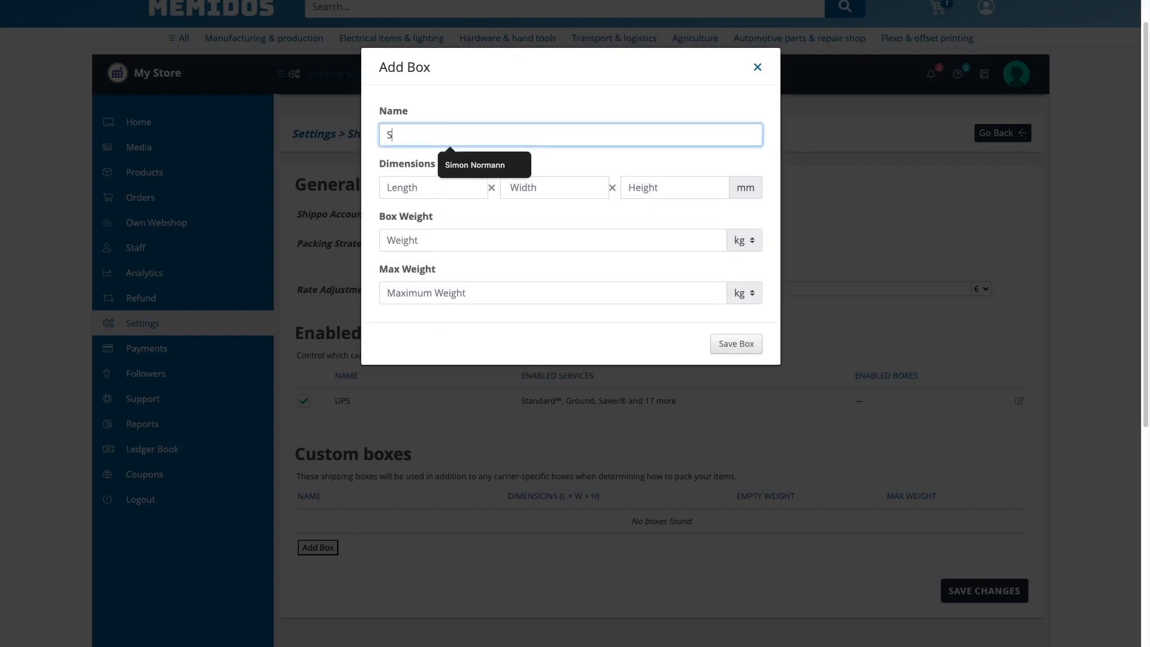
pyautogui.write('mall b')
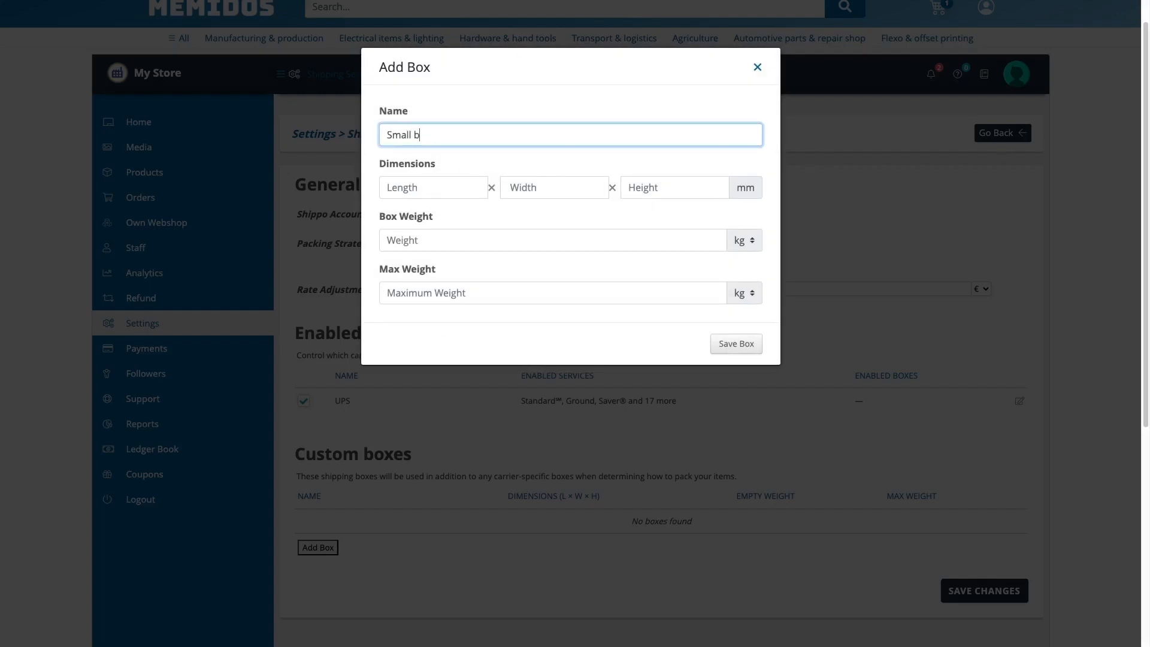
pyautogui.write('ox - 3')
pyautogui.press('BackSpace')
# Give the small box size 335 × 285 × 55, weight 0.19 and maximum weight 5, and save it
pyautogui.click(397, 185)
pyautogui.write('335')
pyautogui.click(555, 190)
pyautogui.write('285')
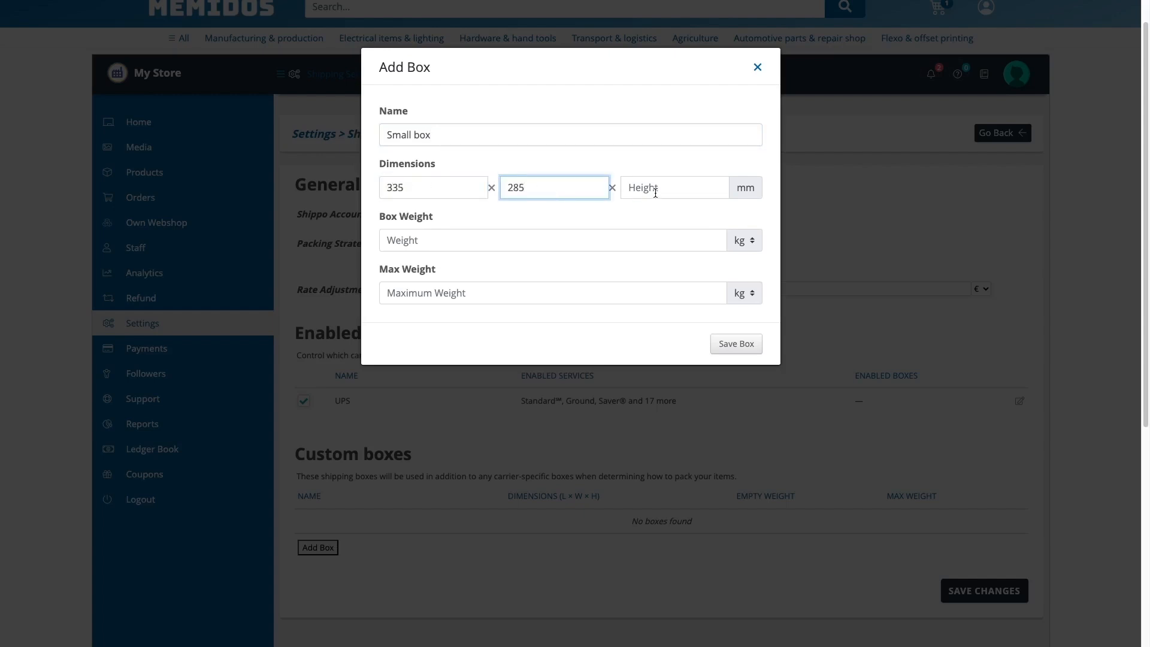
pyautogui.click(656, 190)
pyautogui.write('55')
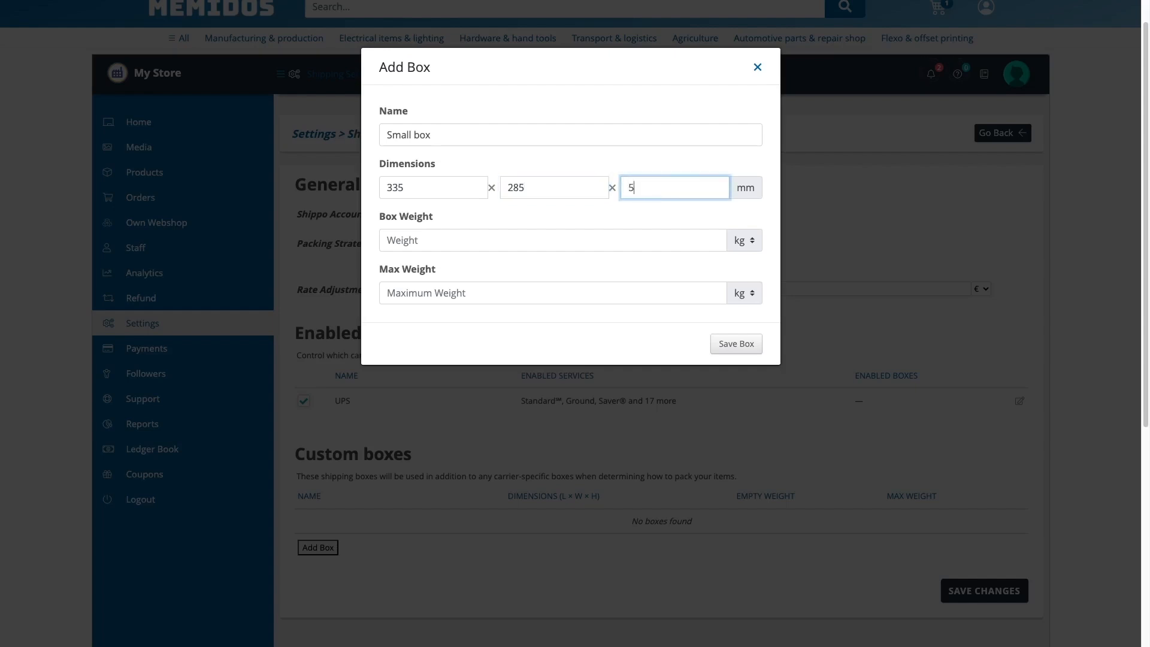
pyautogui.click(537, 238)
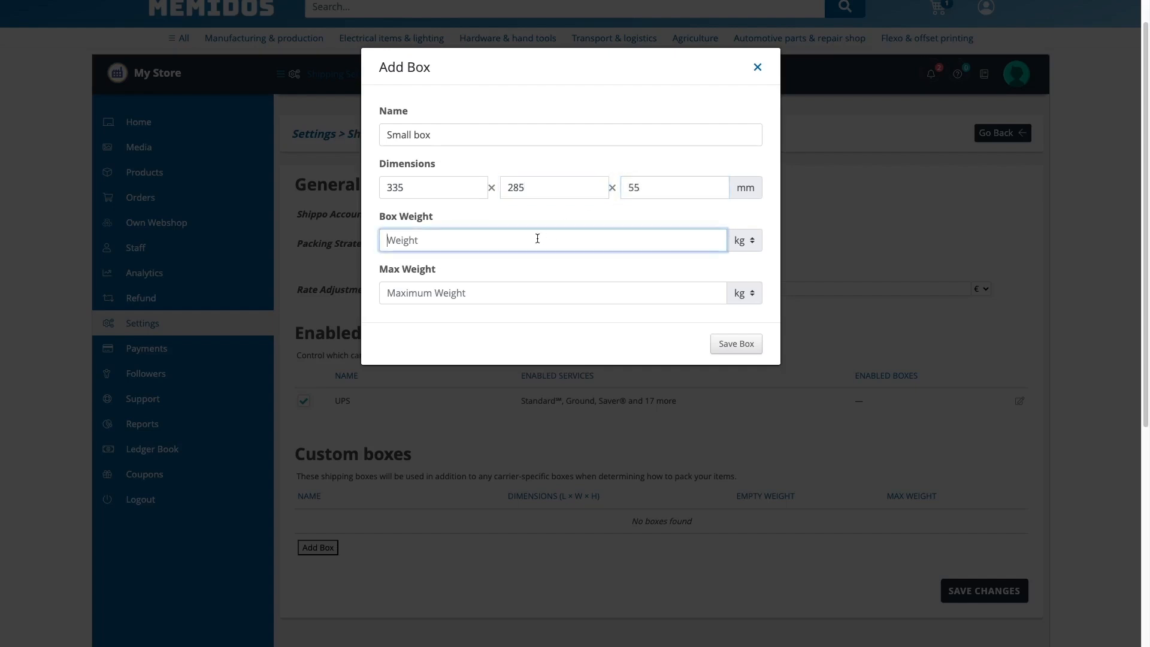
pyautogui.write('0.19')
pyautogui.click(526, 293)
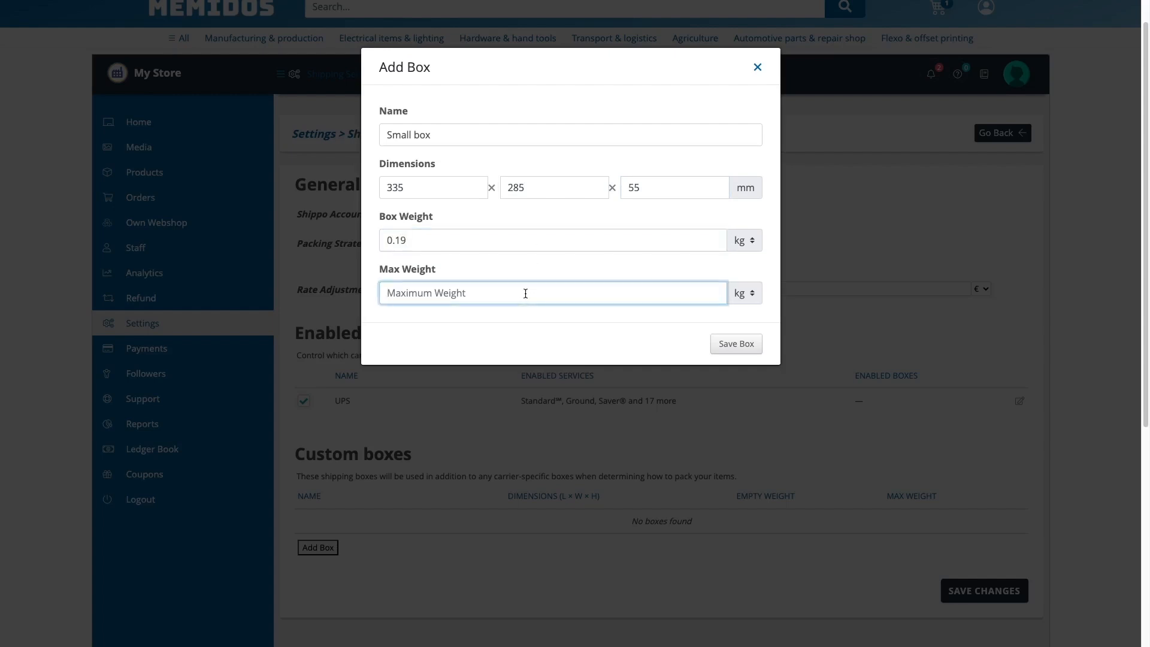
pyautogui.write('5')
pyautogui.click(732, 344)
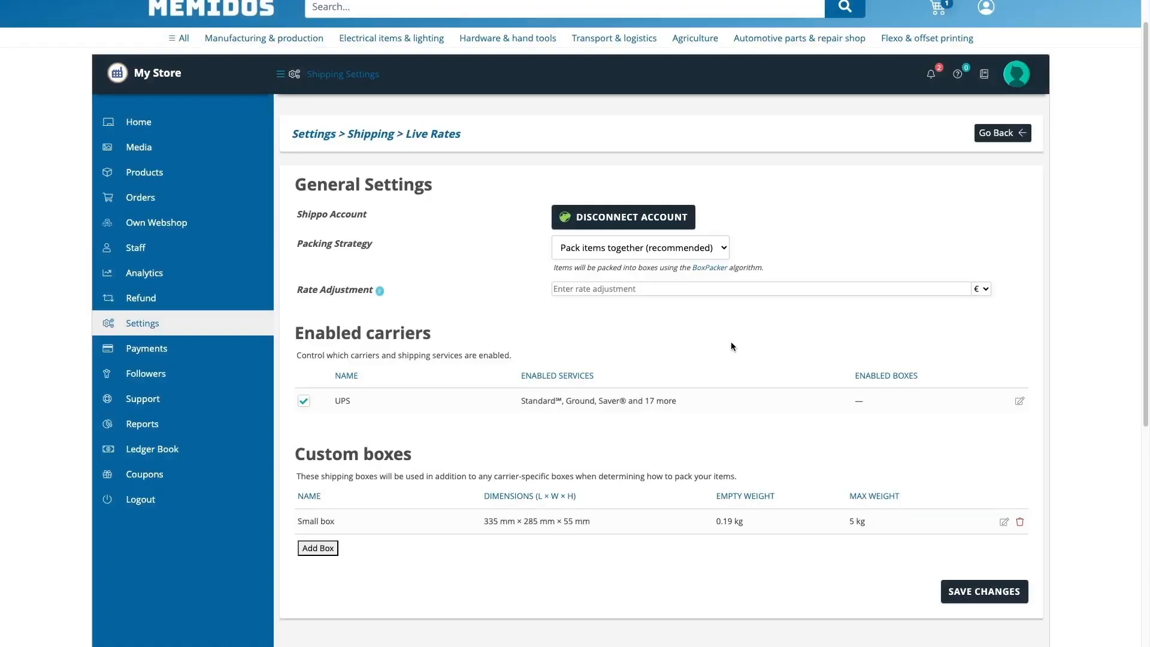
# Add a second custom box named 'Medium box' and save the shipping settings
pyautogui.click(324, 549)
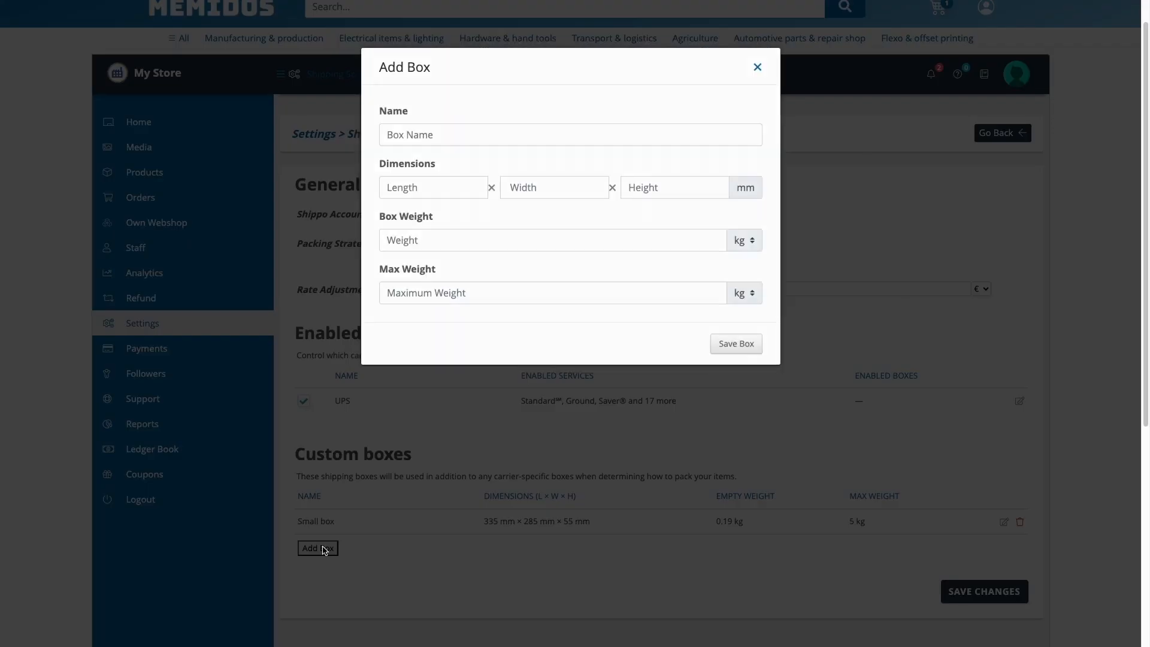
pyautogui.click(427, 136)
pyautogui.write('M')
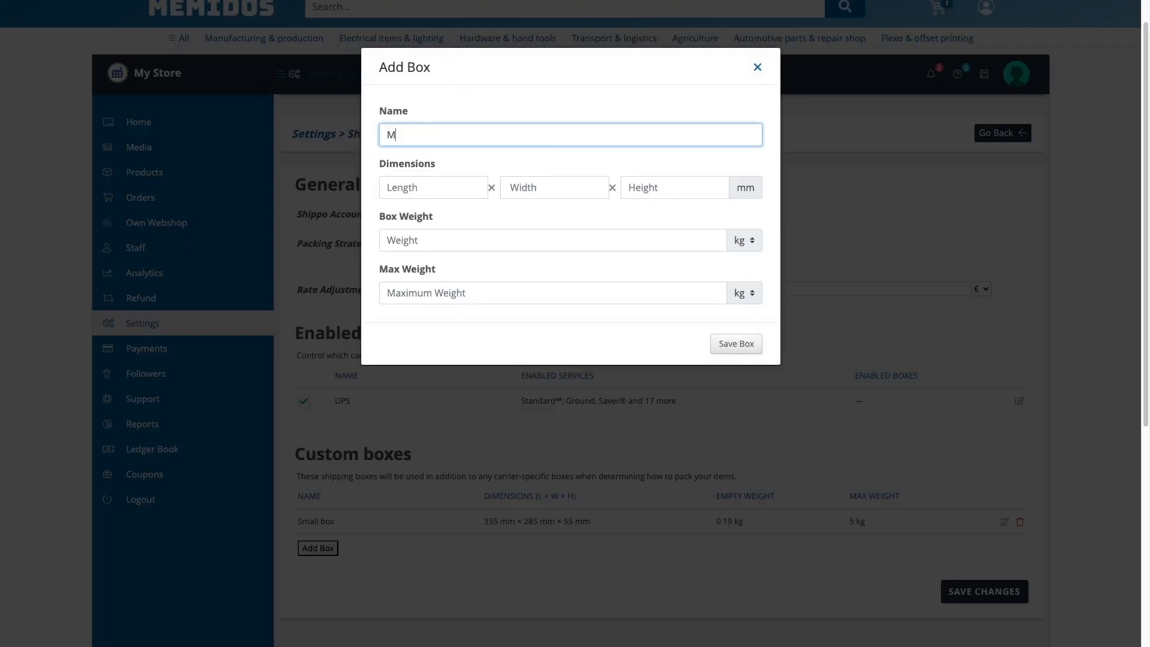
pyautogui.write('edium box')
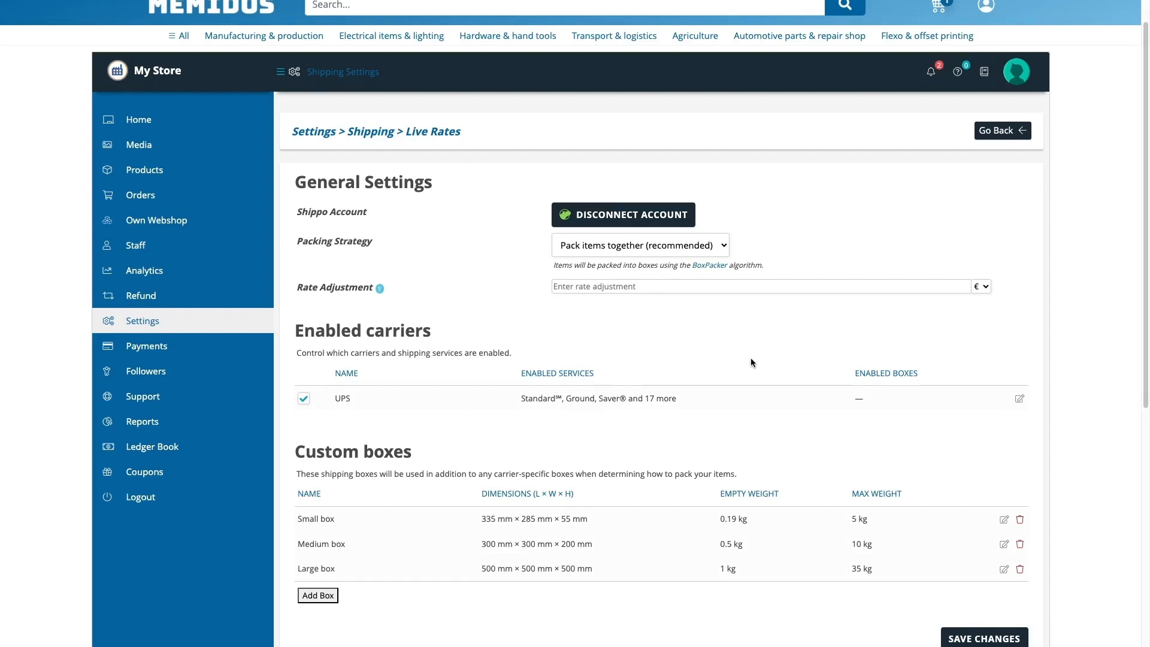
pyautogui.scroll(-1, 749, 355)
pyautogui.click(956, 623)
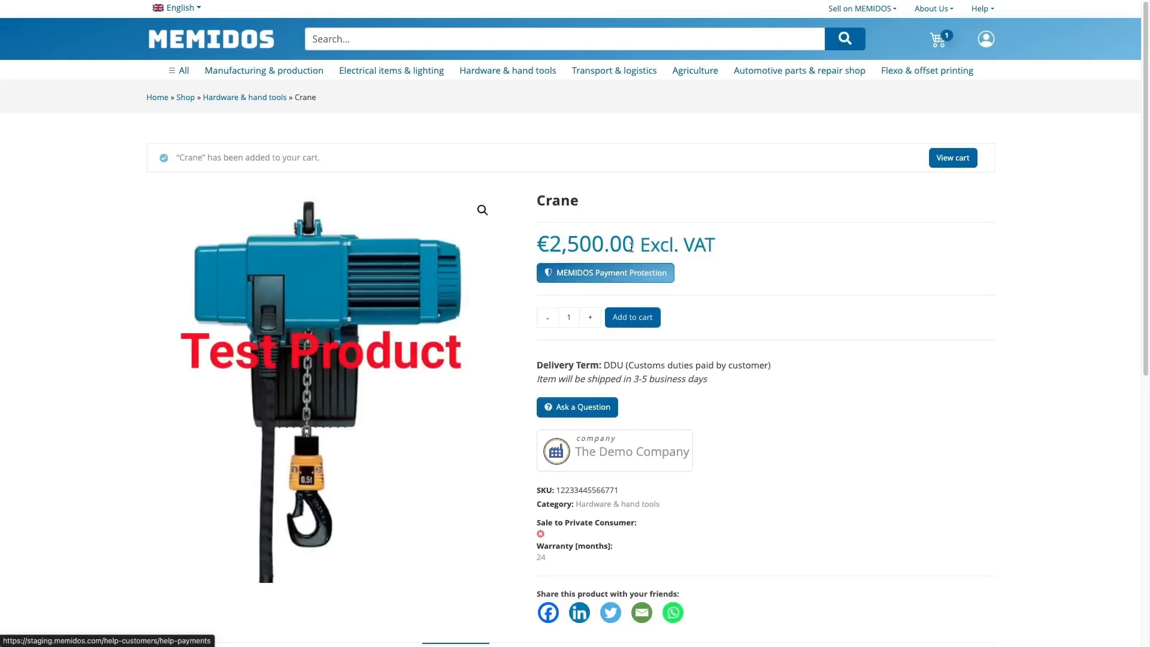
# Open the cart holding one Crane at €2,500.00 and go to checkout
pyautogui.click(942, 45)
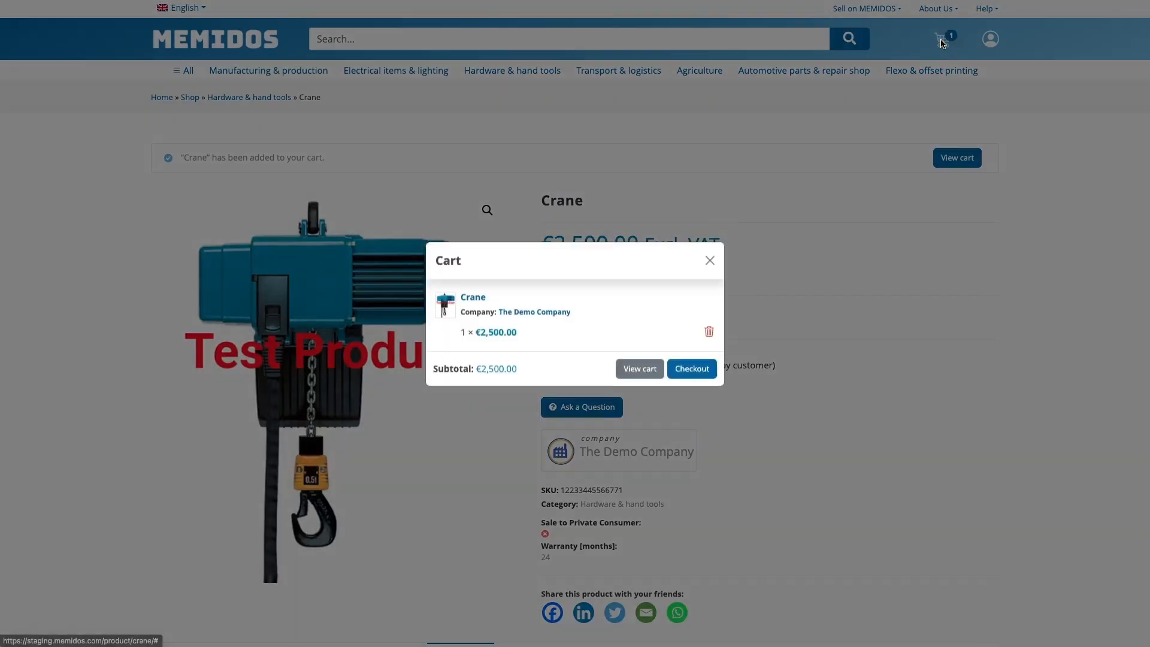
pyautogui.click(692, 378)
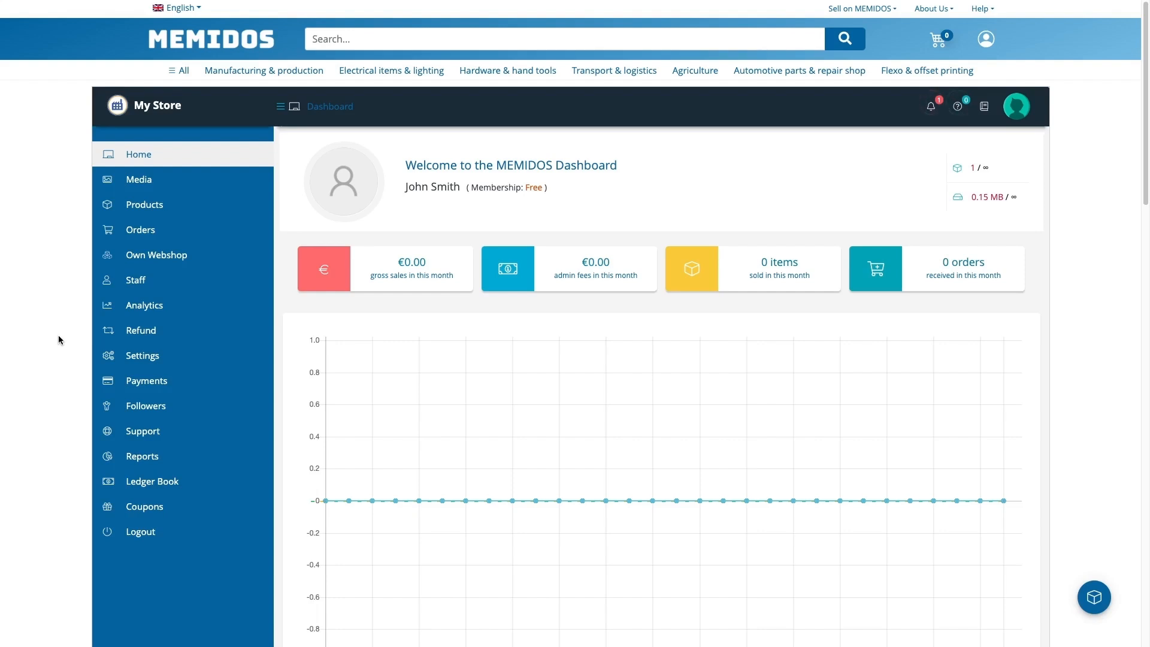
# In the store's shipping settings, switch from Live Rates to Flat Rate shipping
pyautogui.click(154, 357)
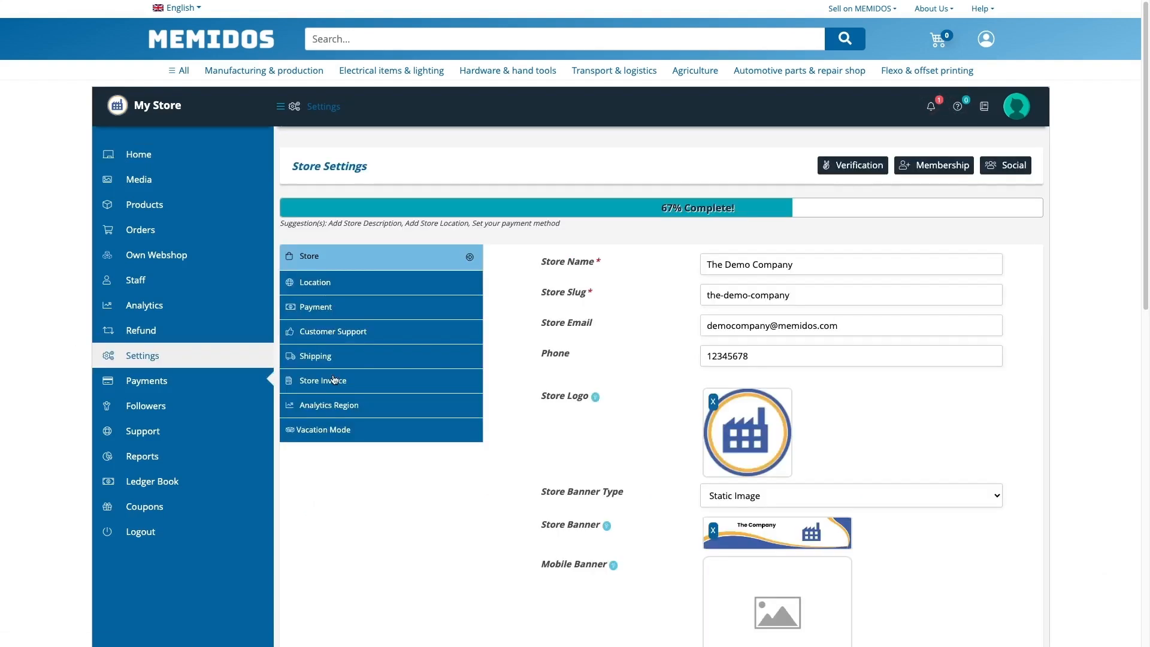
pyautogui.click(315, 355)
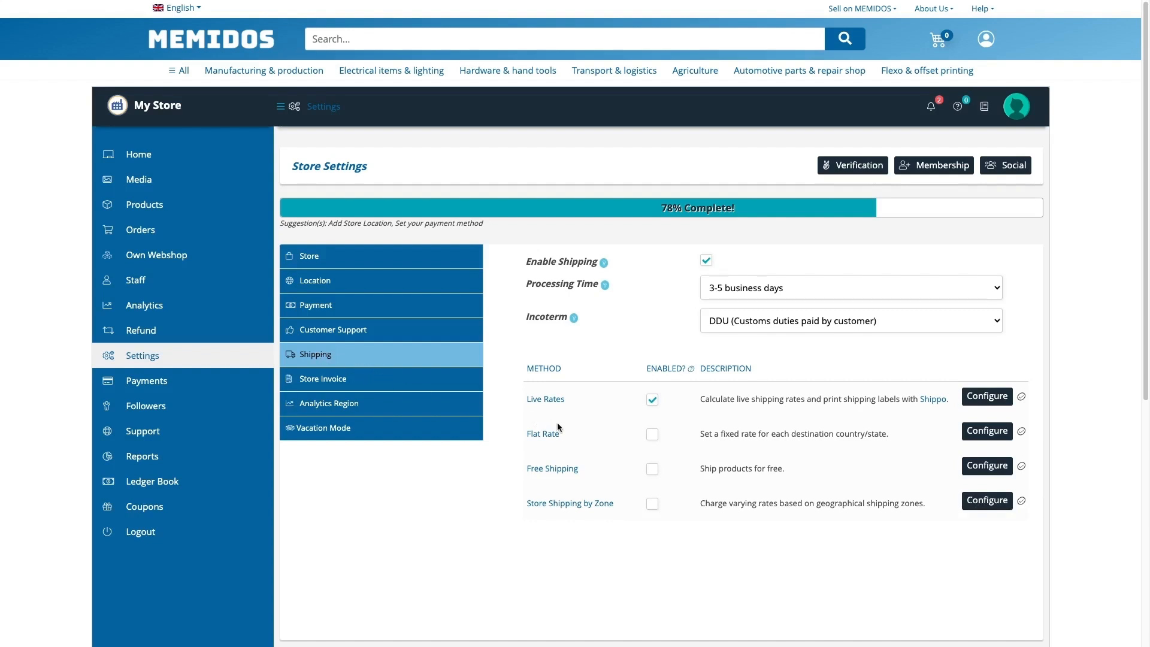
pyautogui.click(652, 435)
# Make the profile named Default the default flat-rate profile
pyautogui.click(999, 441)
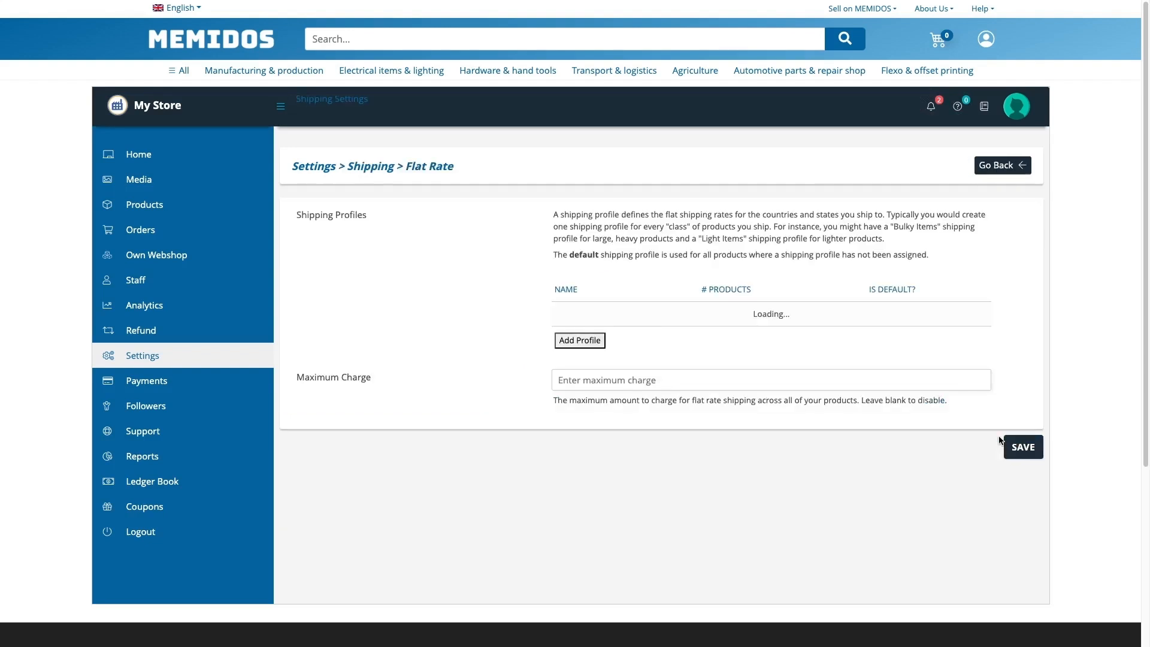
pyautogui.scroll(-2, 999, 441)
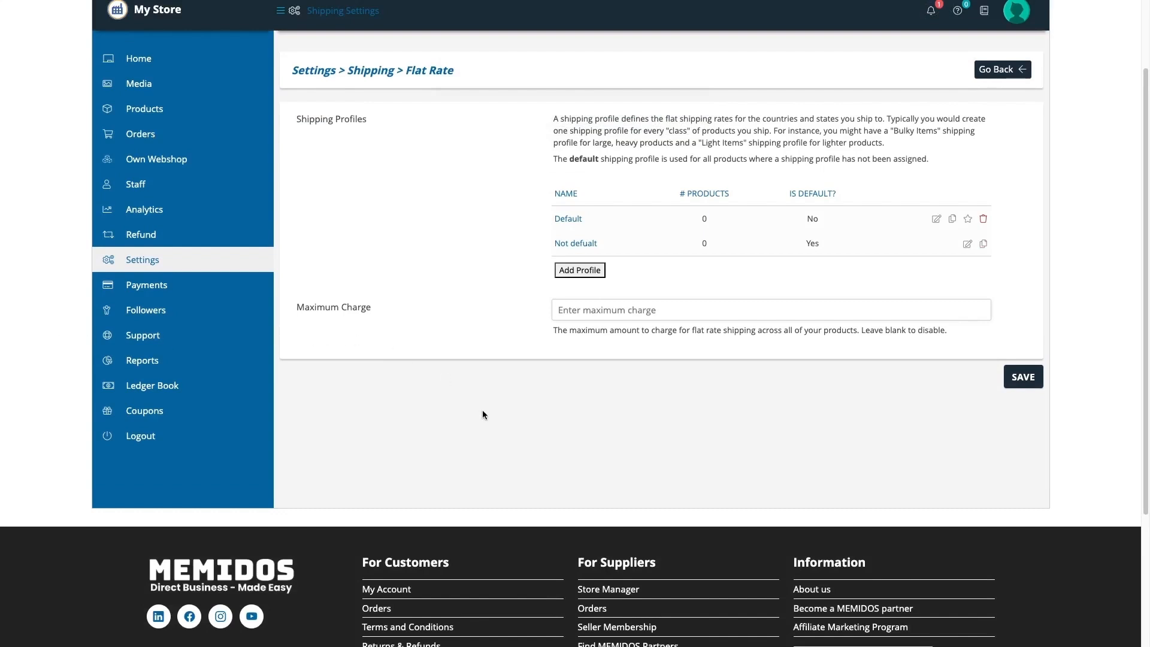
pyautogui.click(967, 220)
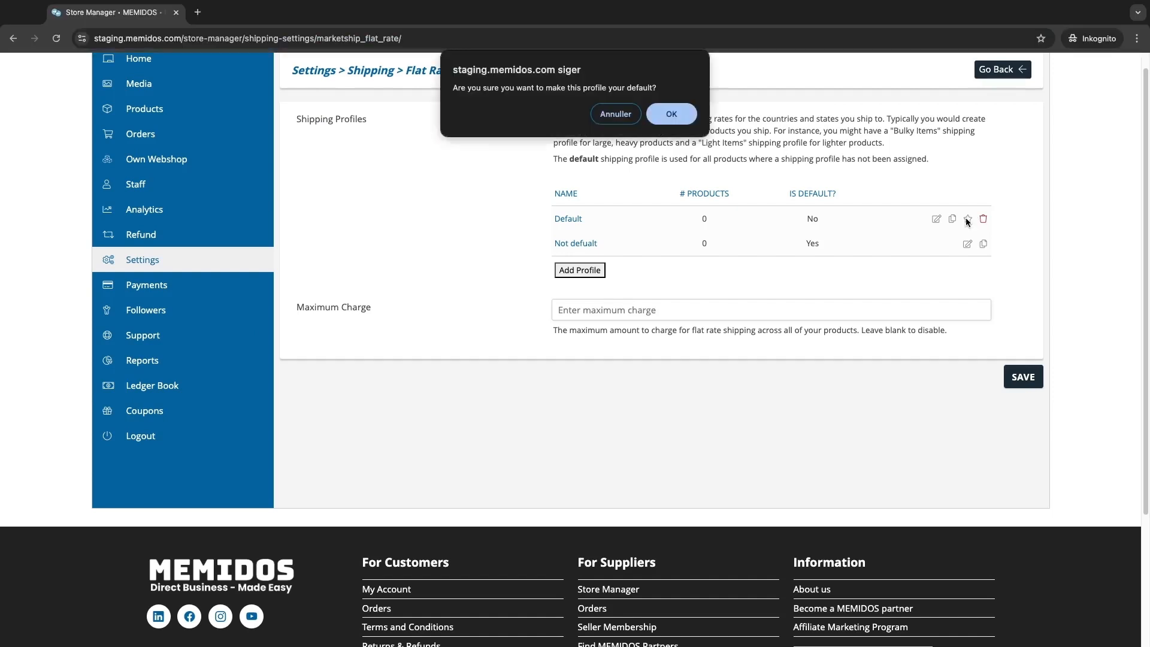
pyautogui.click(678, 114)
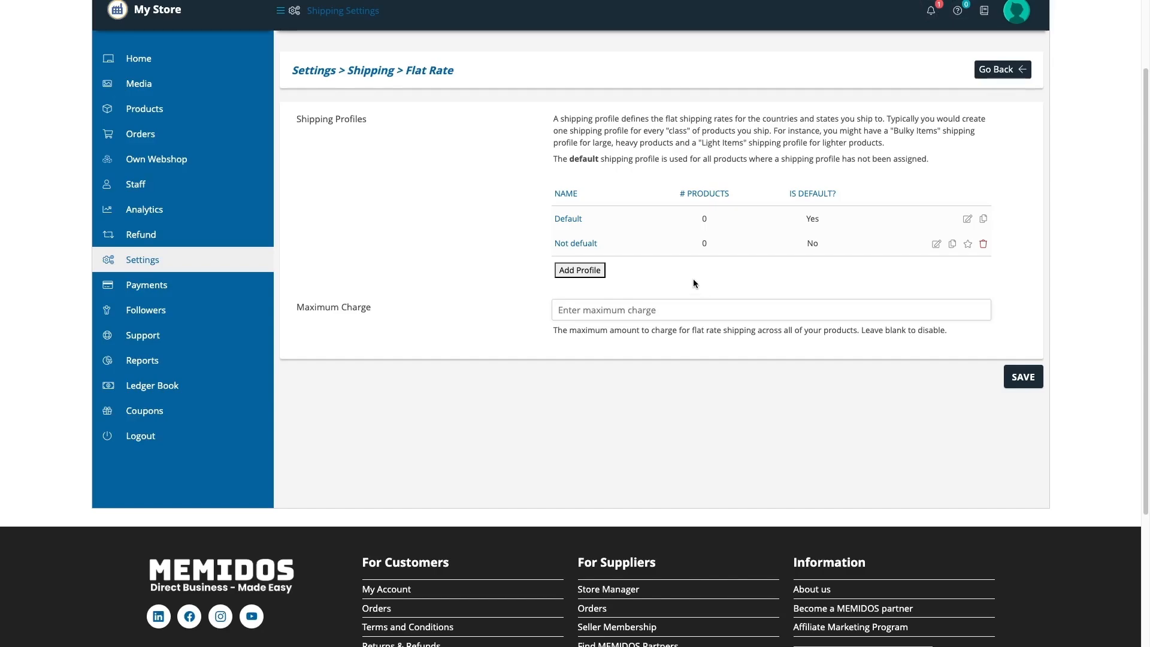
# Start a new shipping profile named '0-5 kg' with a €8 rate for Europe
pyautogui.click(580, 270)
pyautogui.click(497, 138)
pyautogui.write('0-')
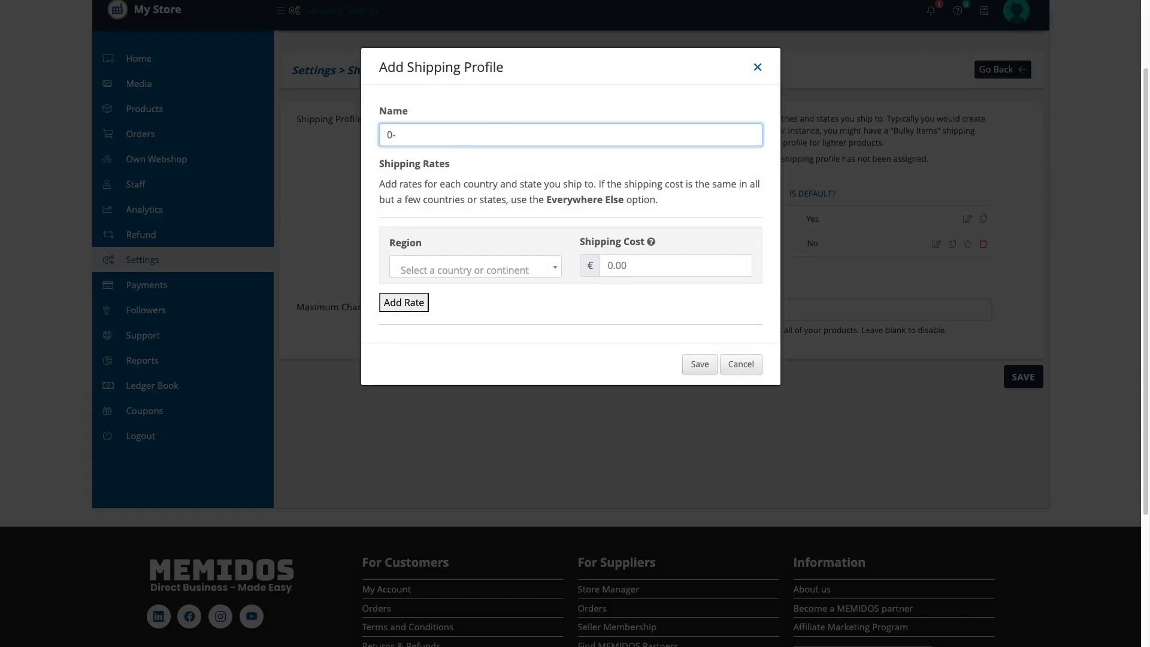
pyautogui.write('5 kg')
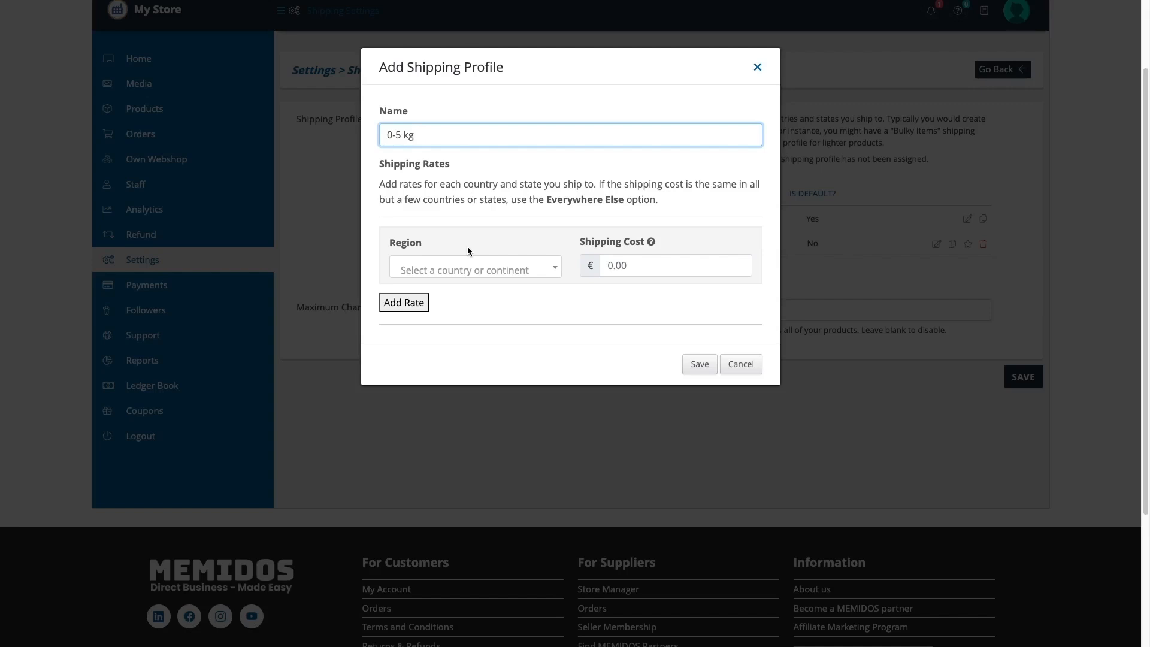
pyautogui.click(532, 268)
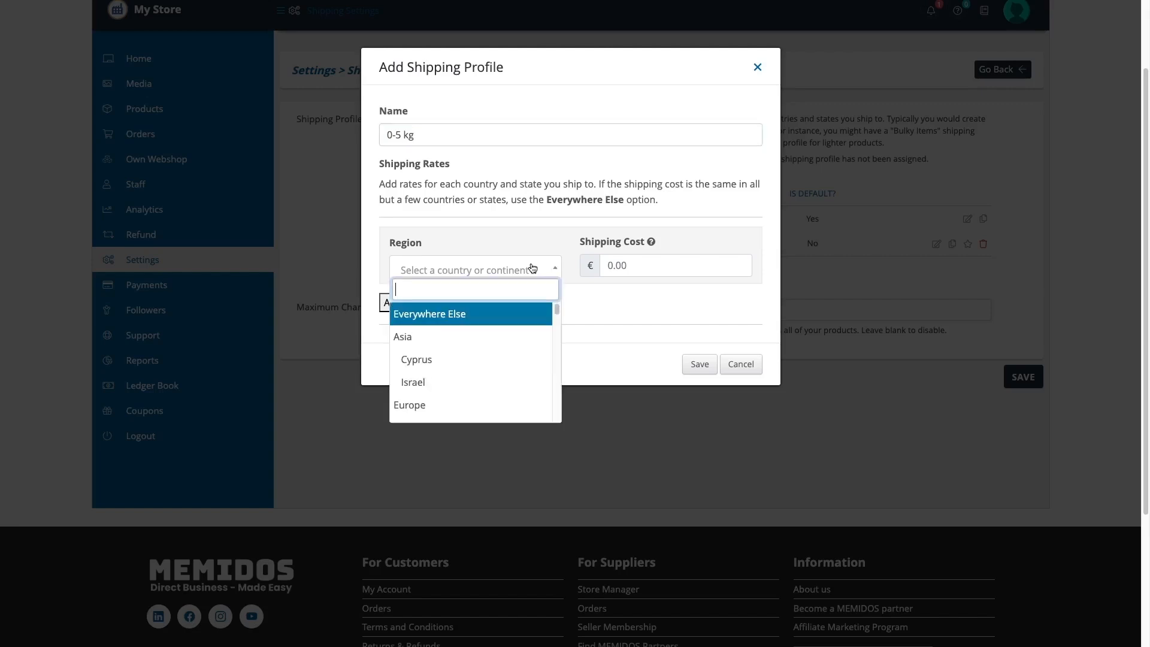
pyautogui.click(460, 403)
pyautogui.click(611, 265)
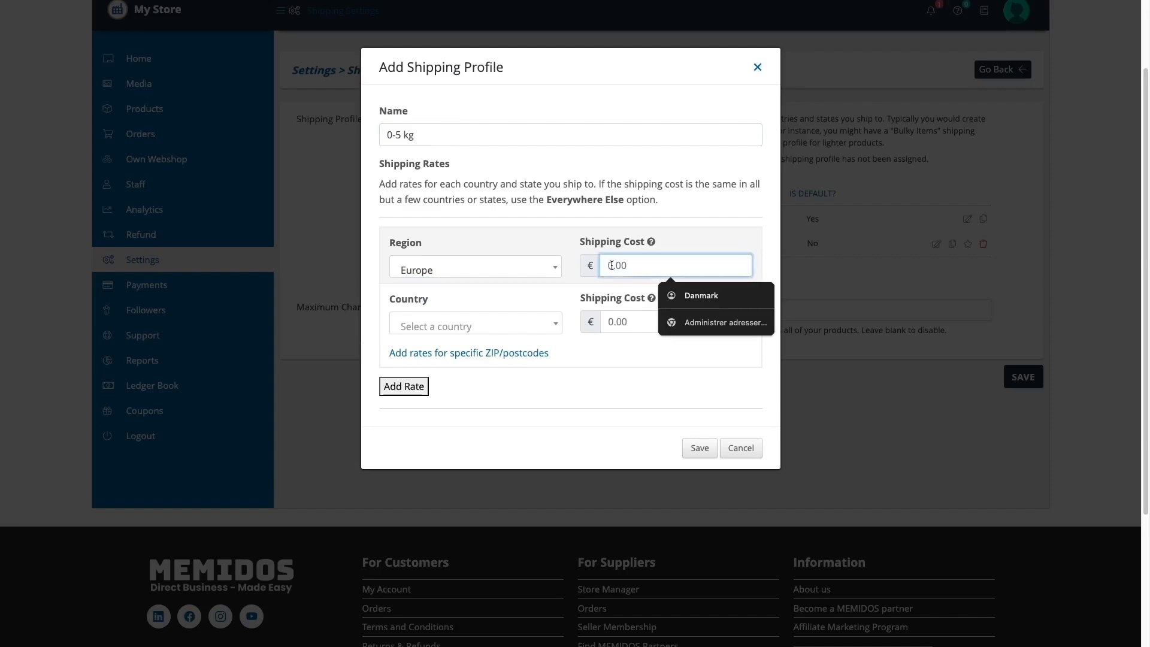
pyautogui.write('8')
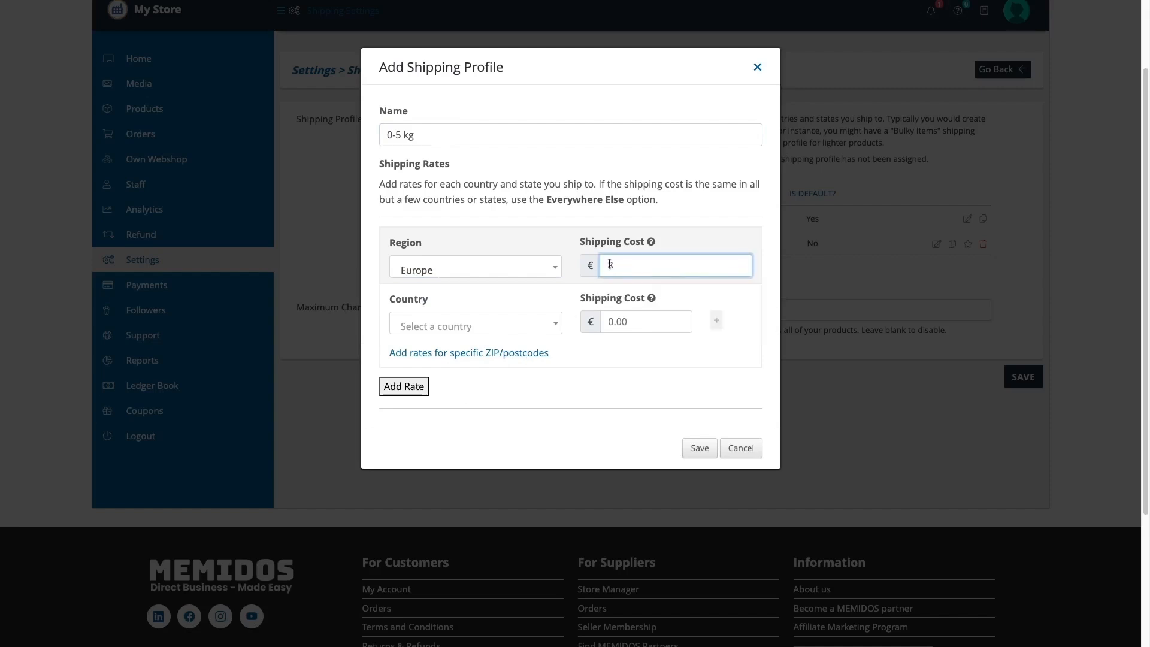
pyautogui.click(519, 385)
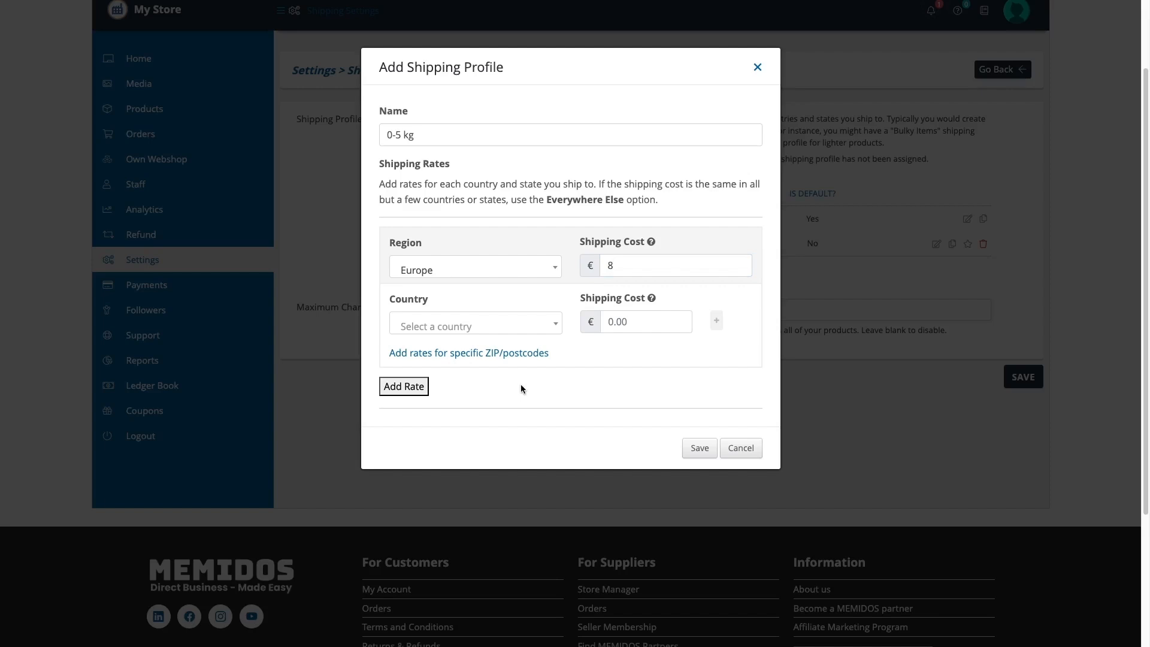
# Add a second rate of €12 for Asia
pyautogui.click(397, 385)
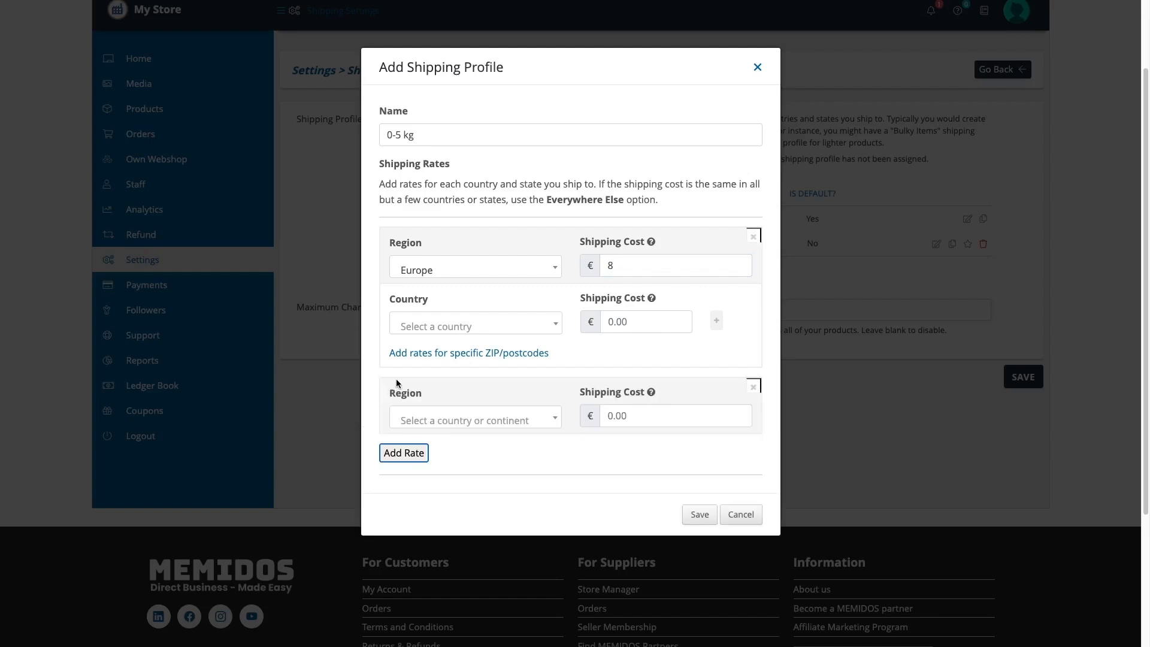
pyautogui.click(429, 418)
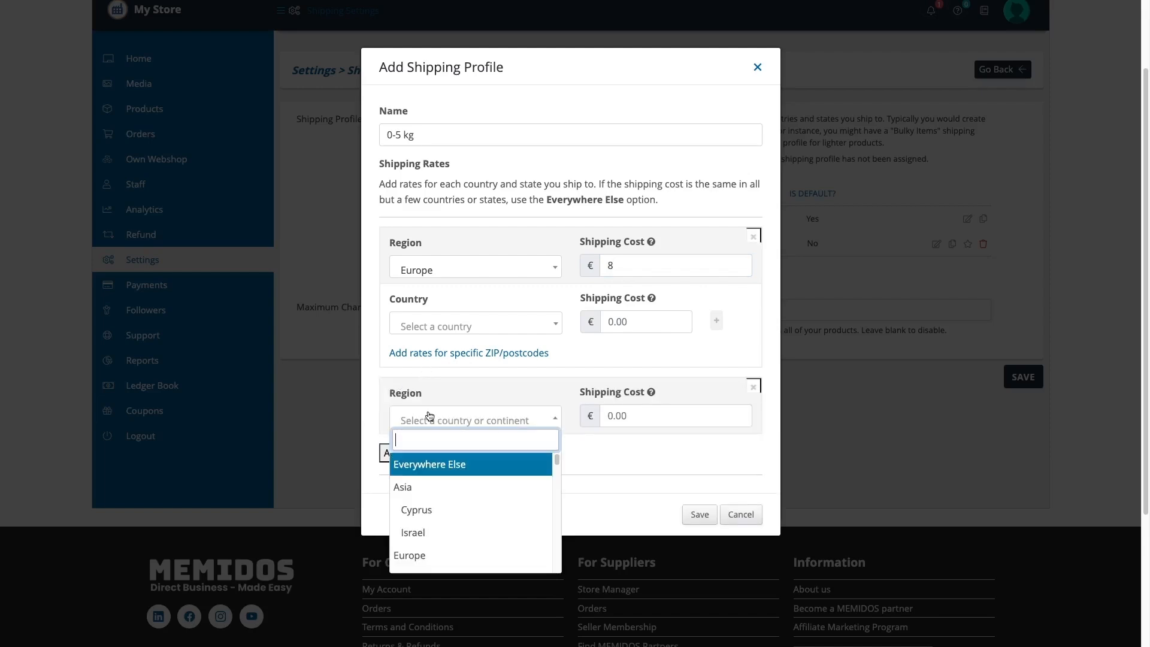
pyautogui.click(407, 487)
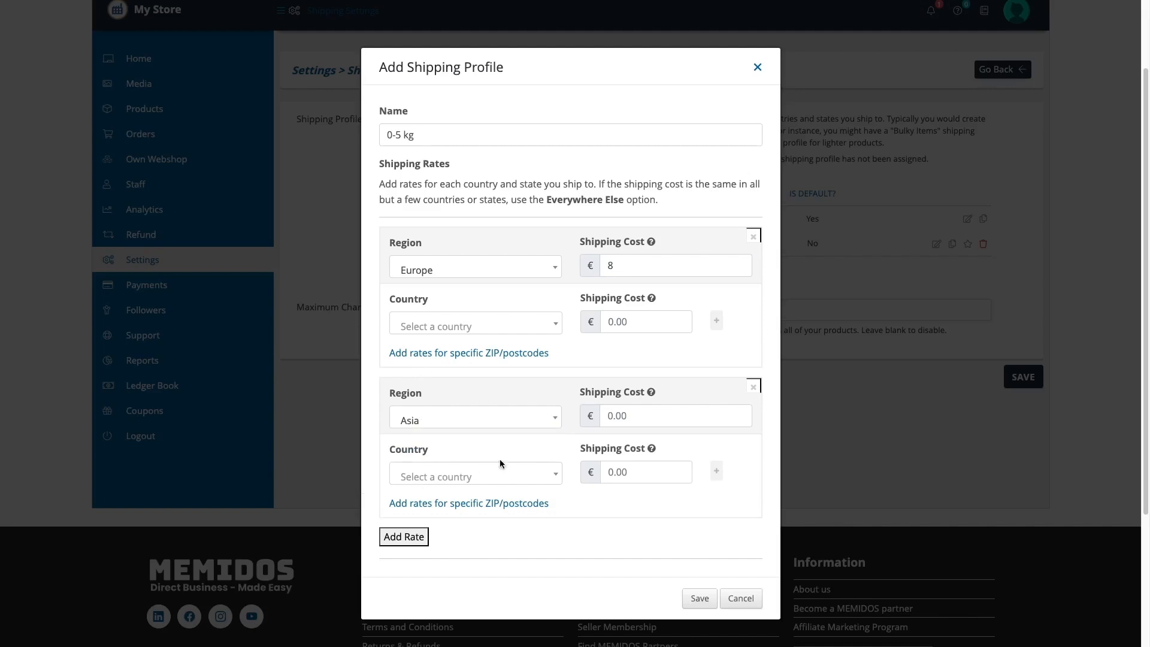
pyautogui.click(613, 416)
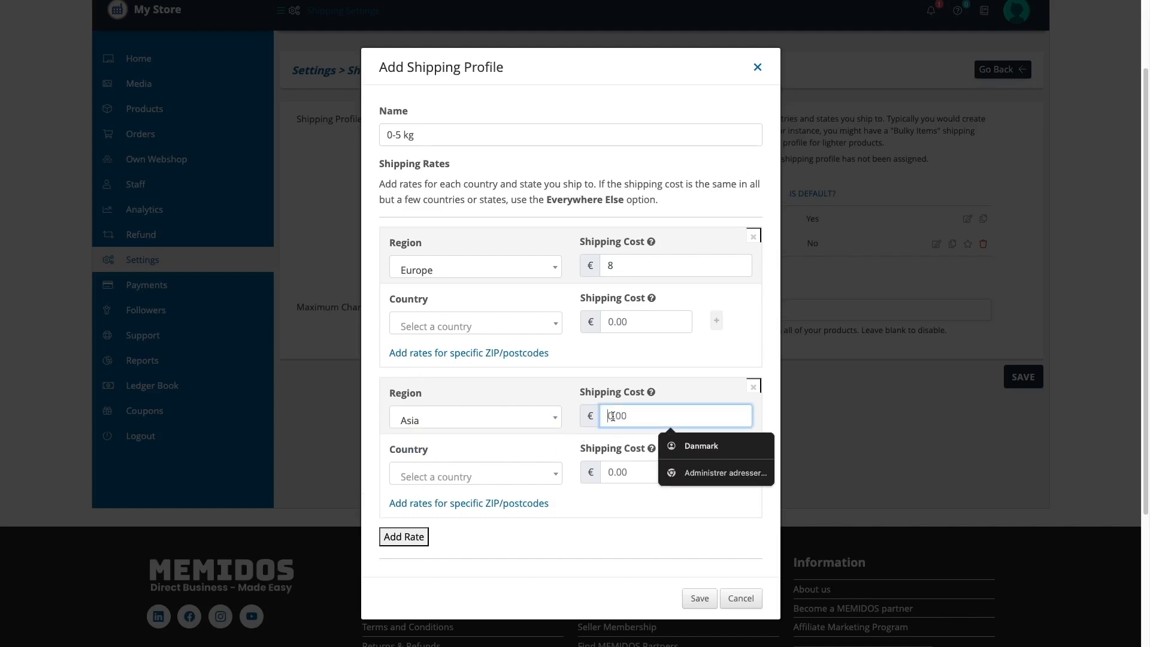
pyautogui.write('12')
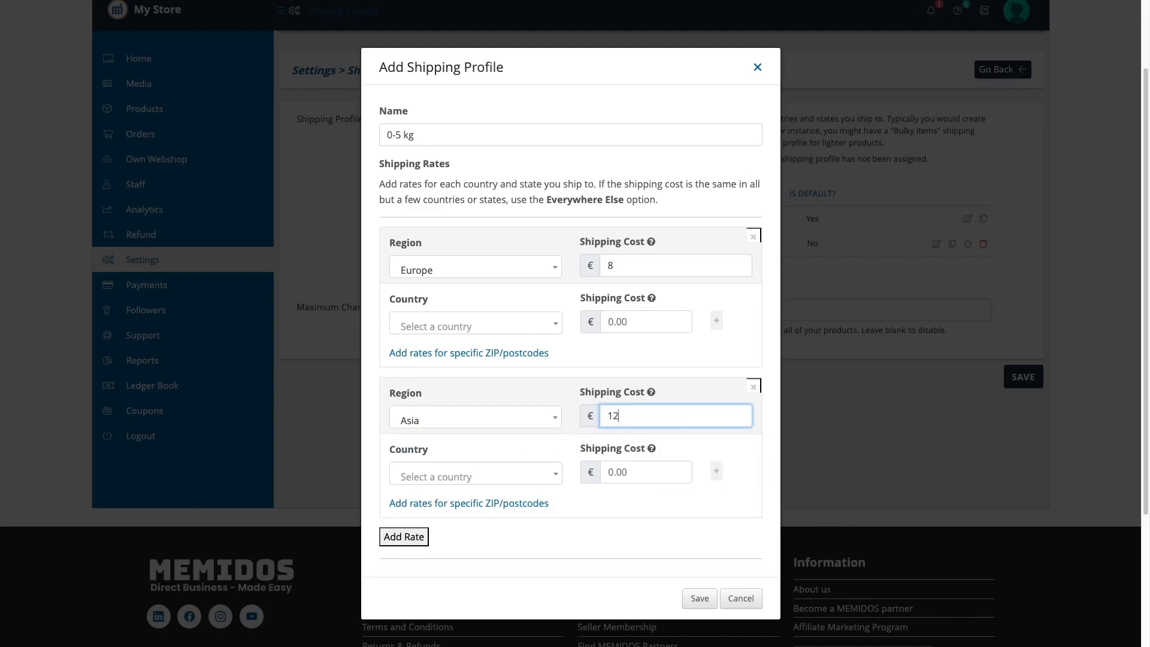
pyautogui.click(502, 542)
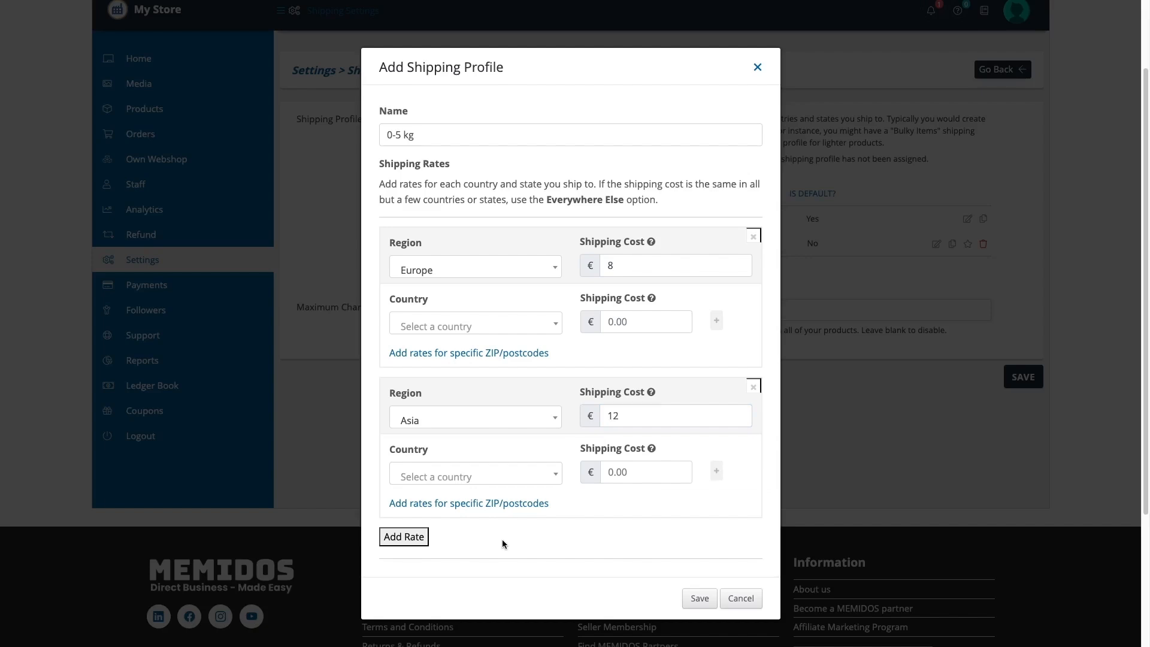
# Add a €15 rate for Everywhere Else and save the profile
pyautogui.click(422, 538)
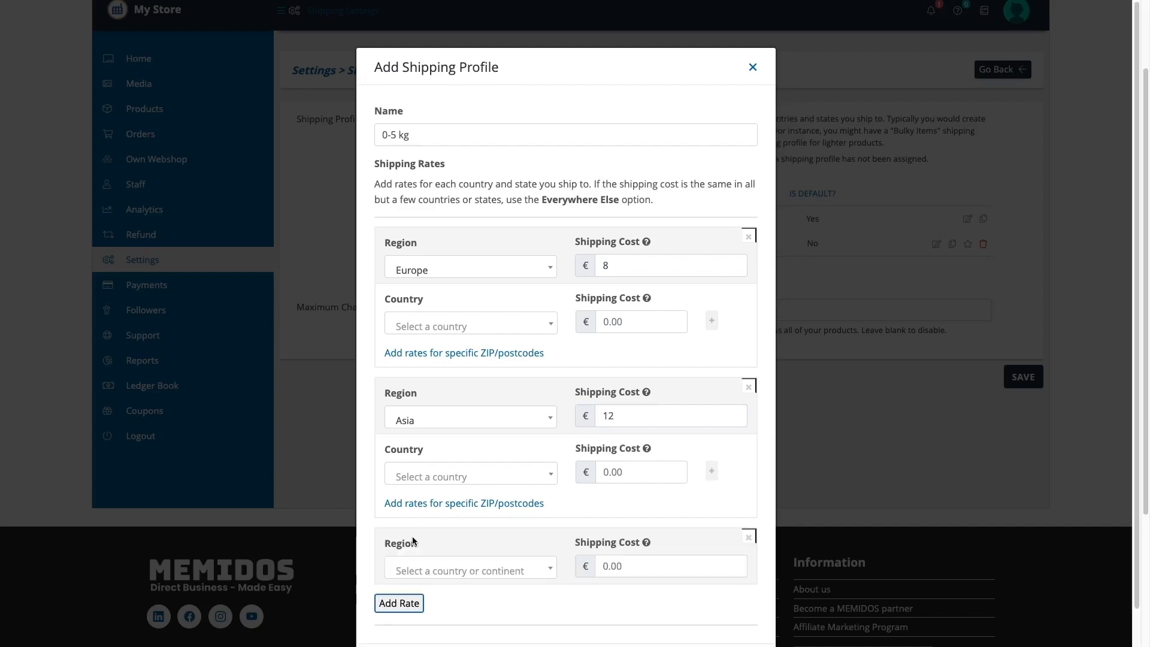
pyautogui.click(542, 569)
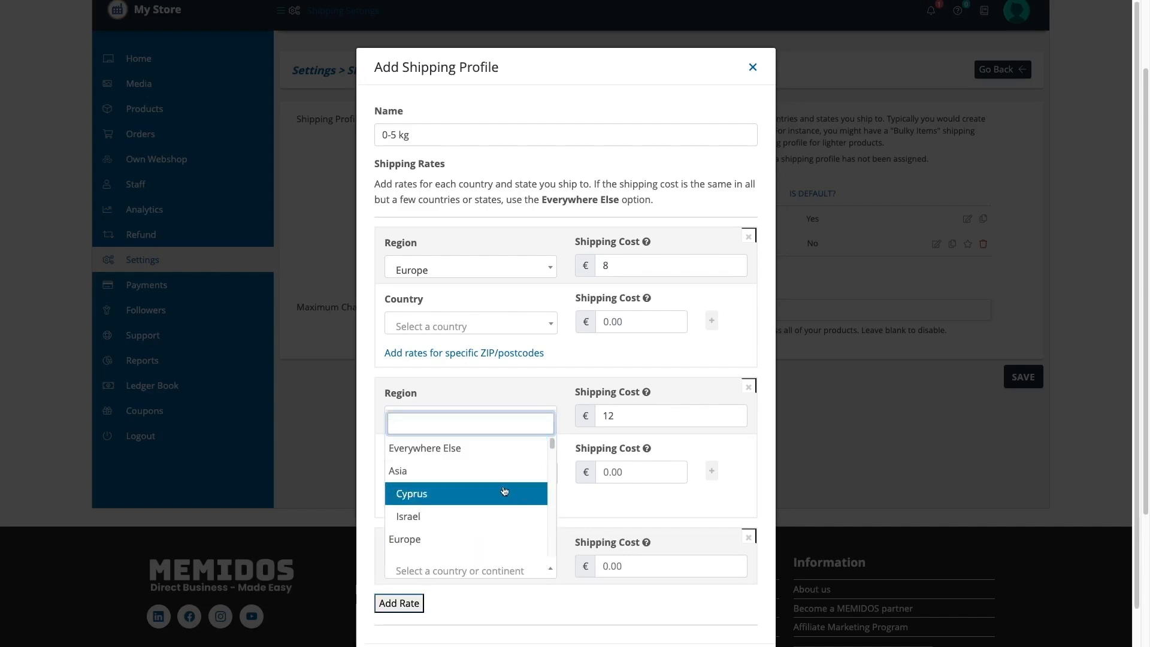
pyautogui.click(494, 456)
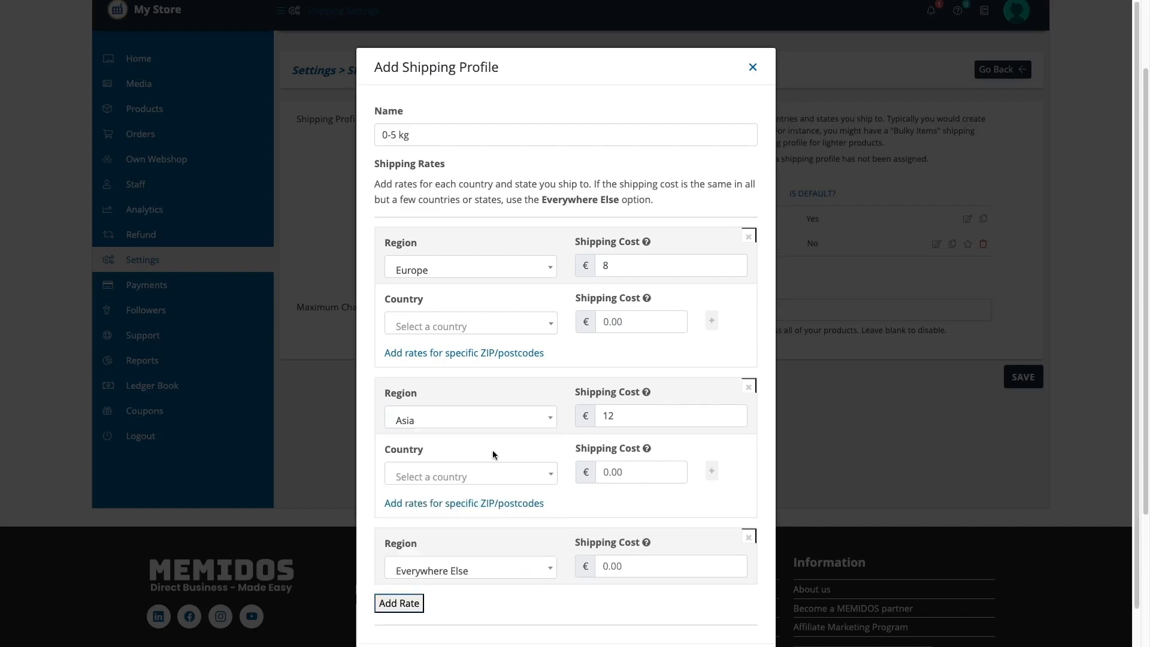
pyautogui.click(607, 566)
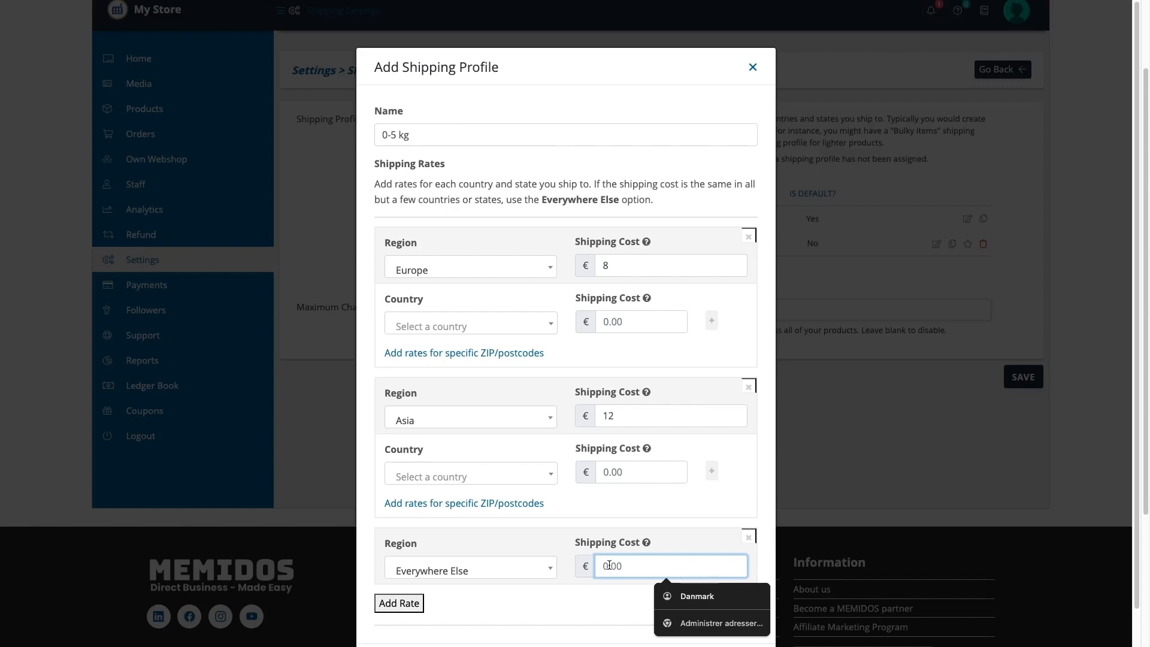
pyautogui.write('15')
pyautogui.scroll(-1, 521, 578)
pyautogui.click(517, 580)
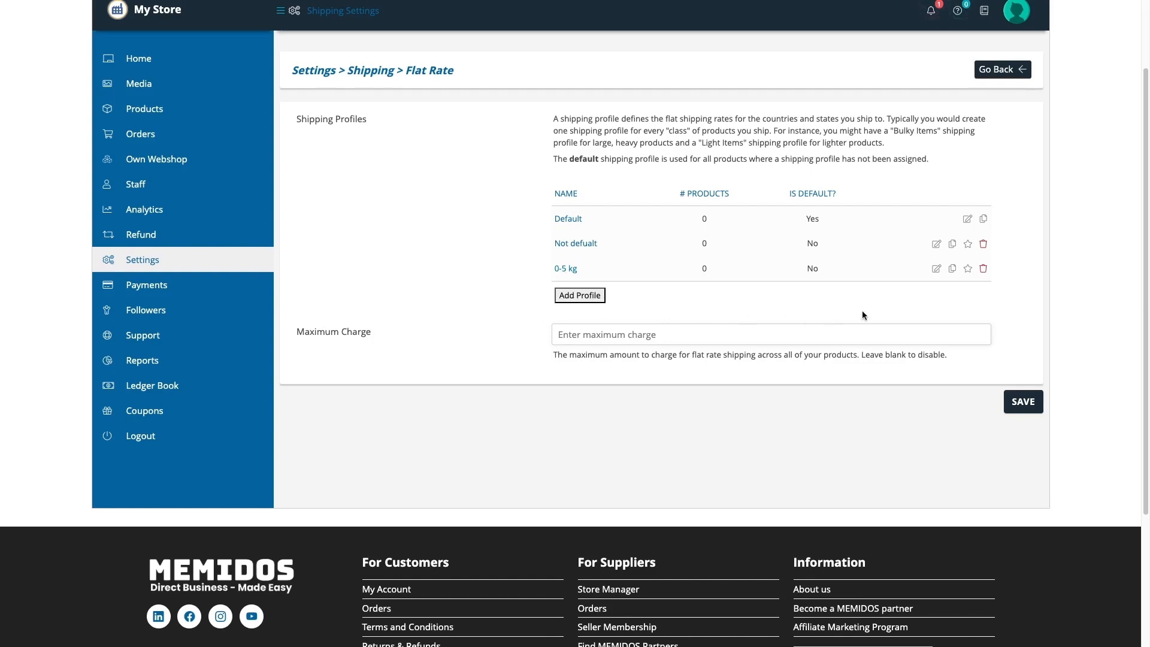
# Duplicate the 0-5 kg profile and rename the copy '5.1 - 10 kg'
pyautogui.click(952, 270)
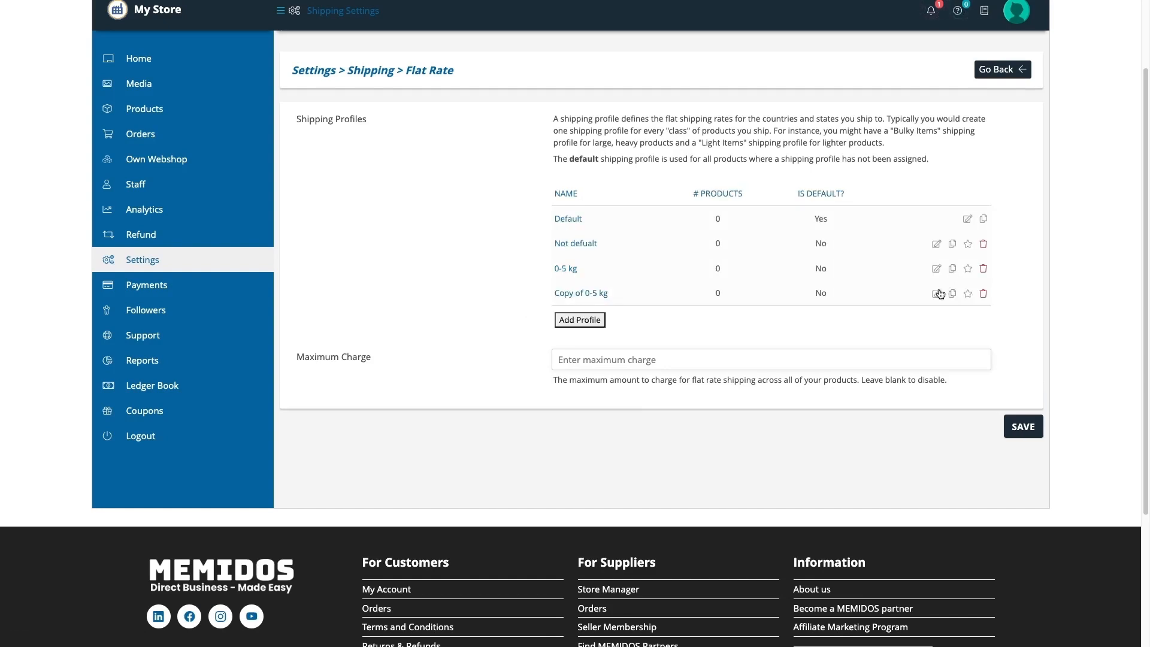
pyautogui.click(936, 294)
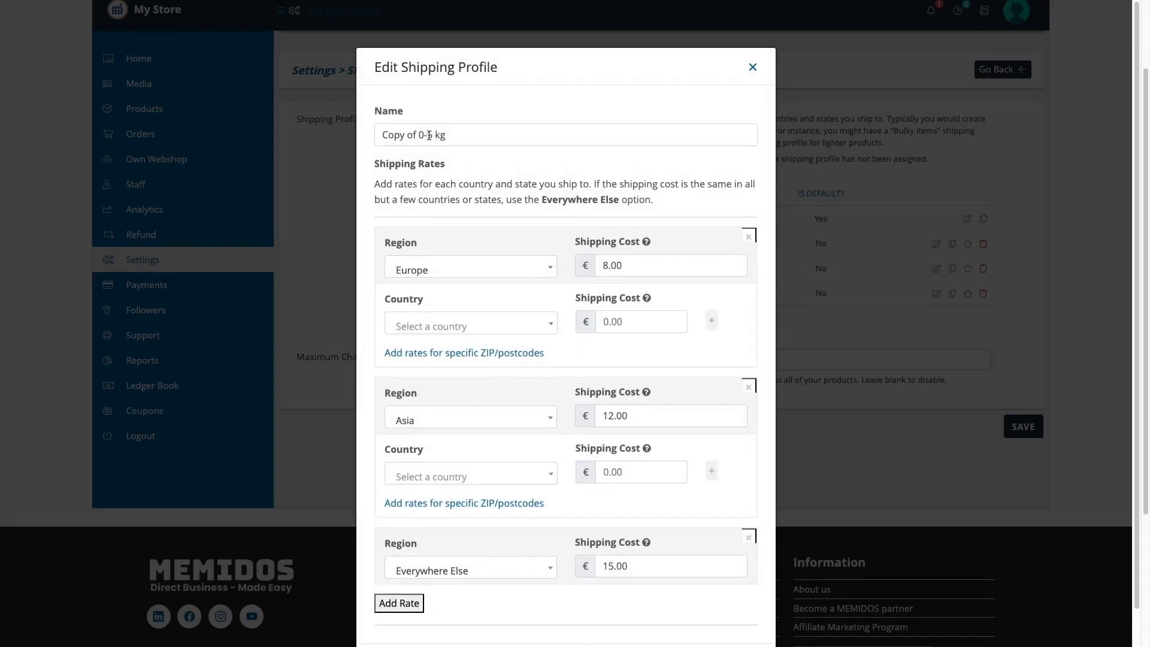
pyautogui.moveTo(430, 134); pyautogui.dragTo(382, 134)
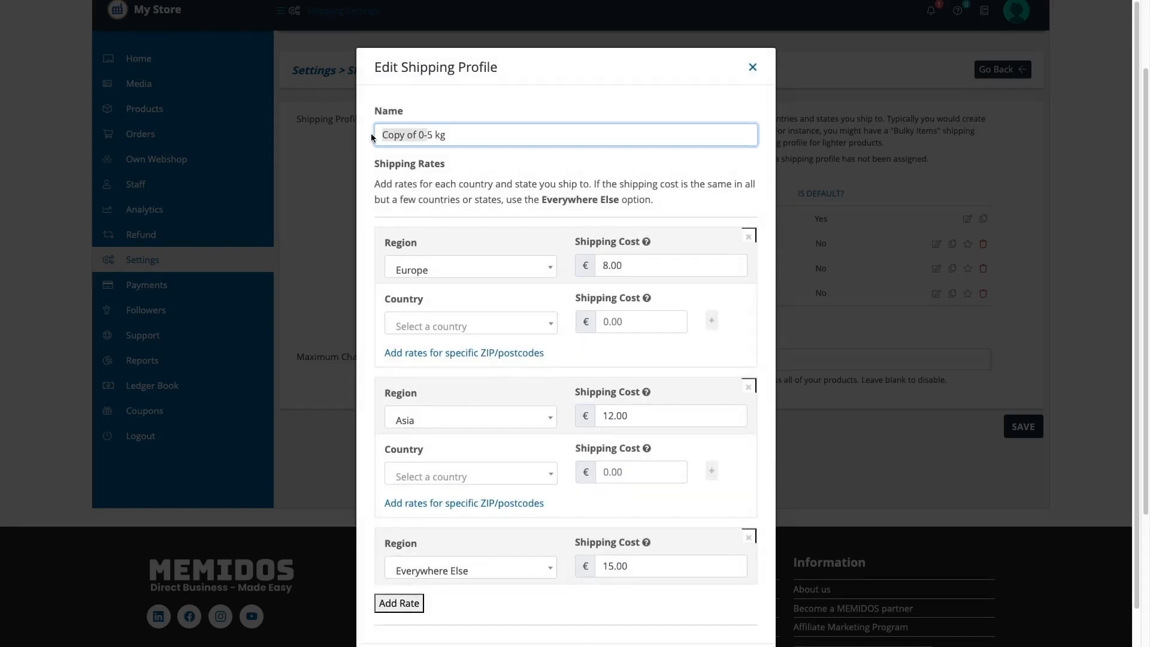
pyautogui.press('BackSpace')
pyautogui.write('.1 ')
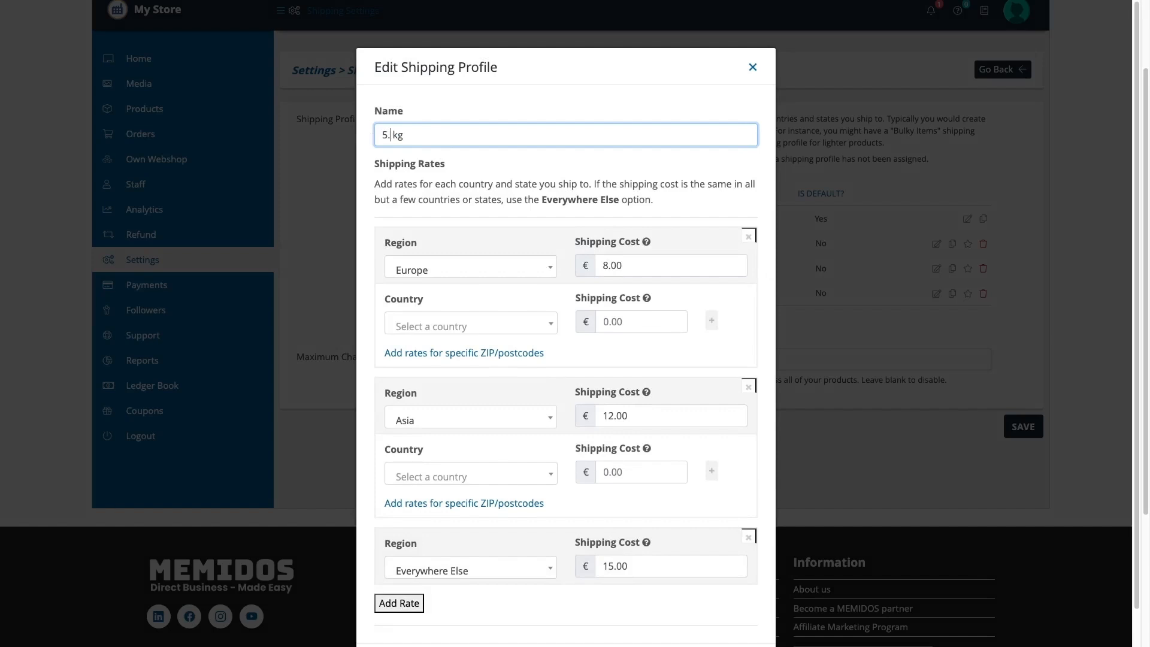
pyautogui.write('- 10')
# Set the copy's costs to €18 Europe, €22 Asia, €25 everywhere else, and save
pyautogui.click(603, 265)
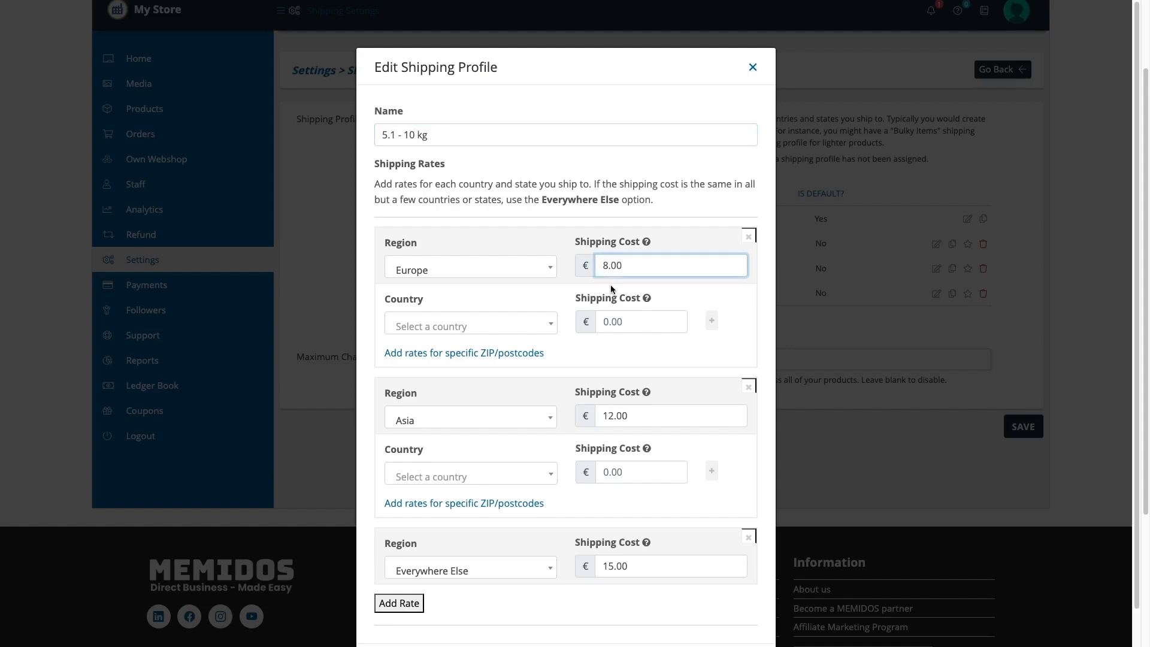
pyautogui.write('1')
pyautogui.click(607, 415)
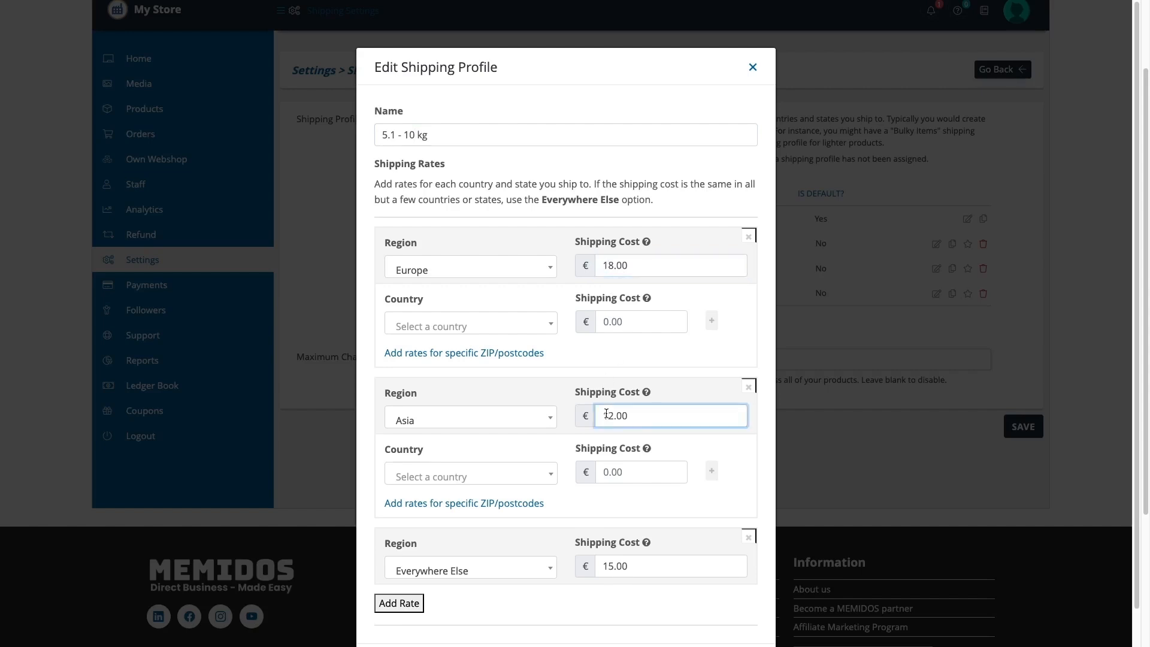
pyautogui.press('BackSpace')
pyautogui.write('2')
pyautogui.click(608, 565)
pyautogui.press('BackSpace')
pyautogui.write('2')
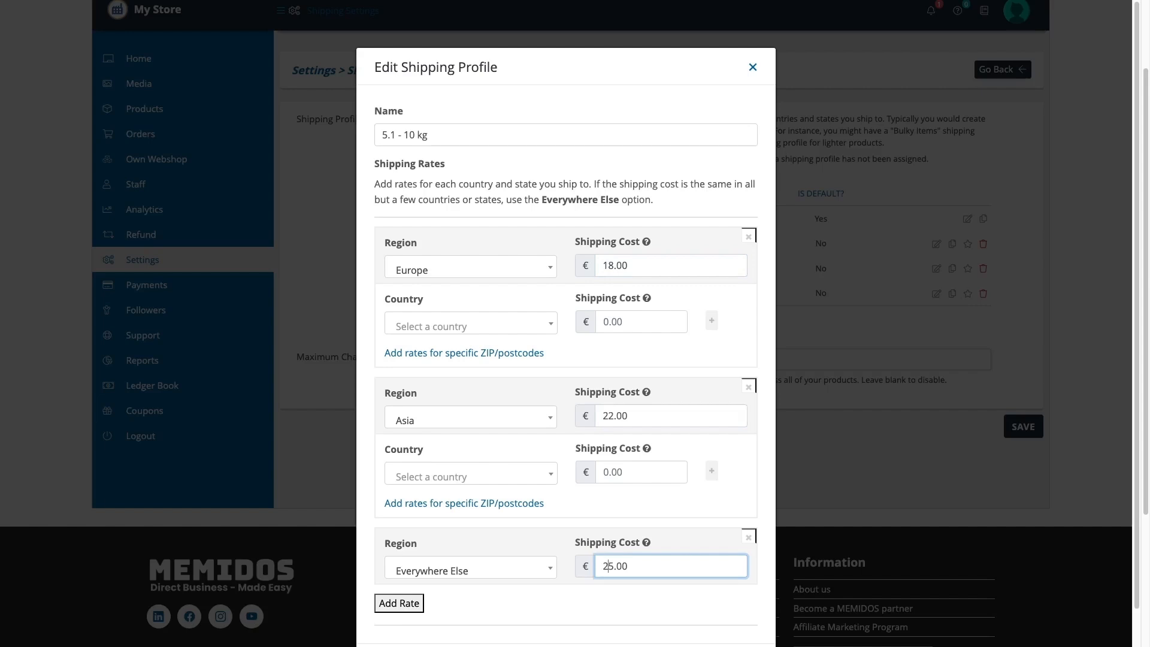
pyautogui.scroll(-1, 614, 519)
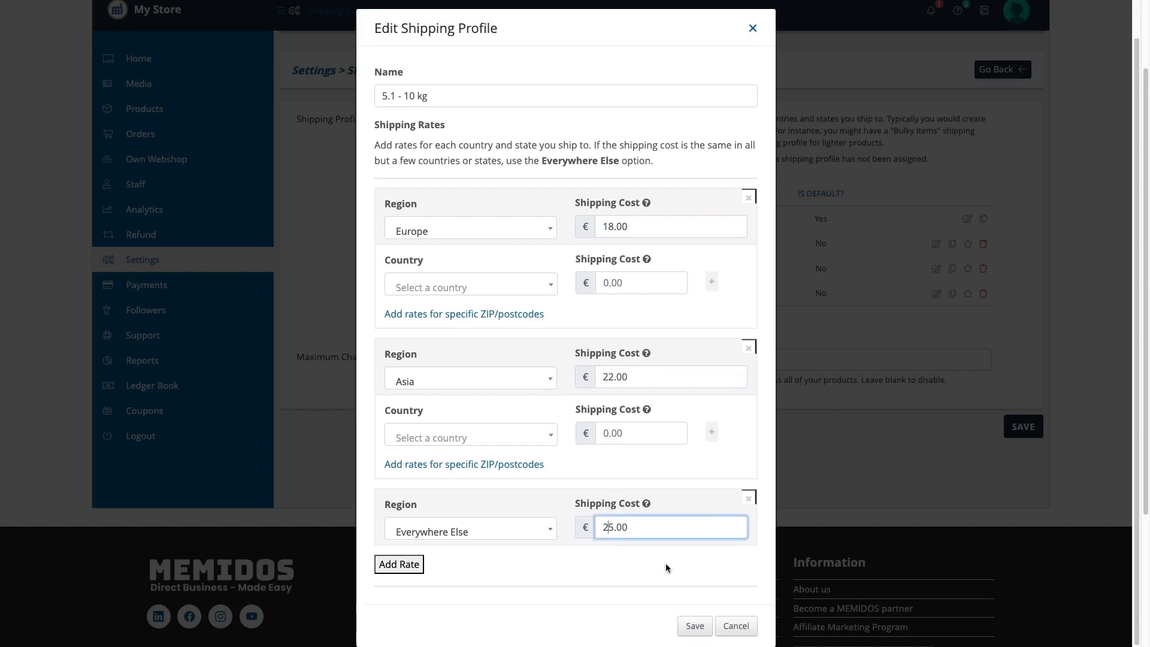
pyautogui.click(688, 625)
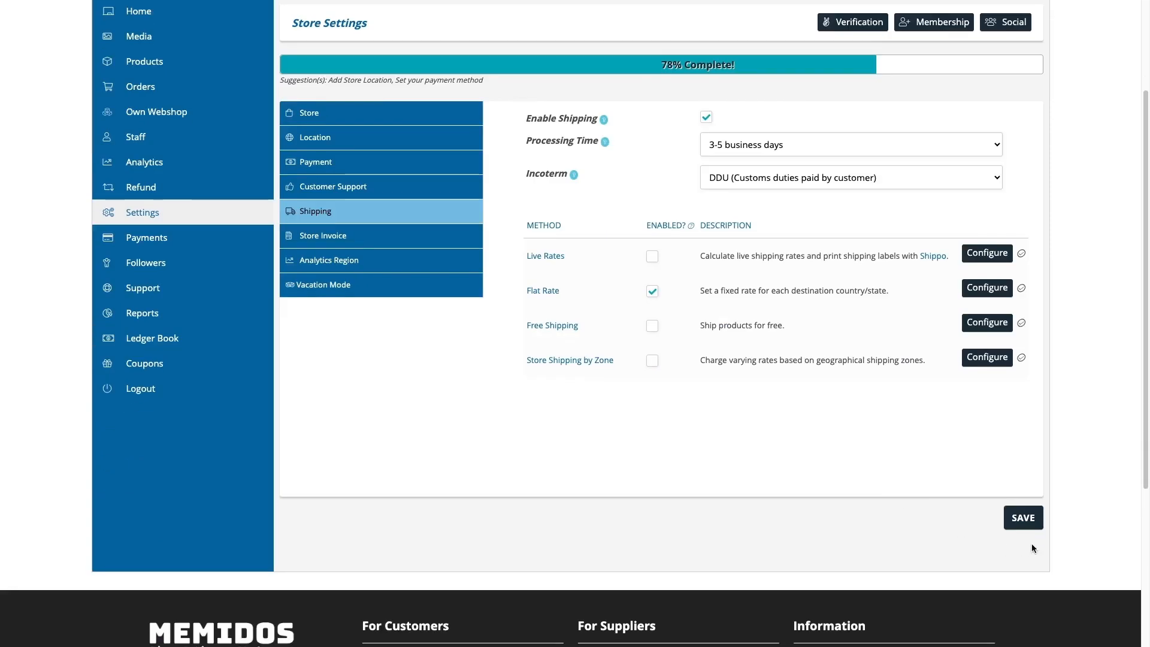
# Save the store's shipping settings and open the Crane product for editing
pyautogui.click(1022, 518)
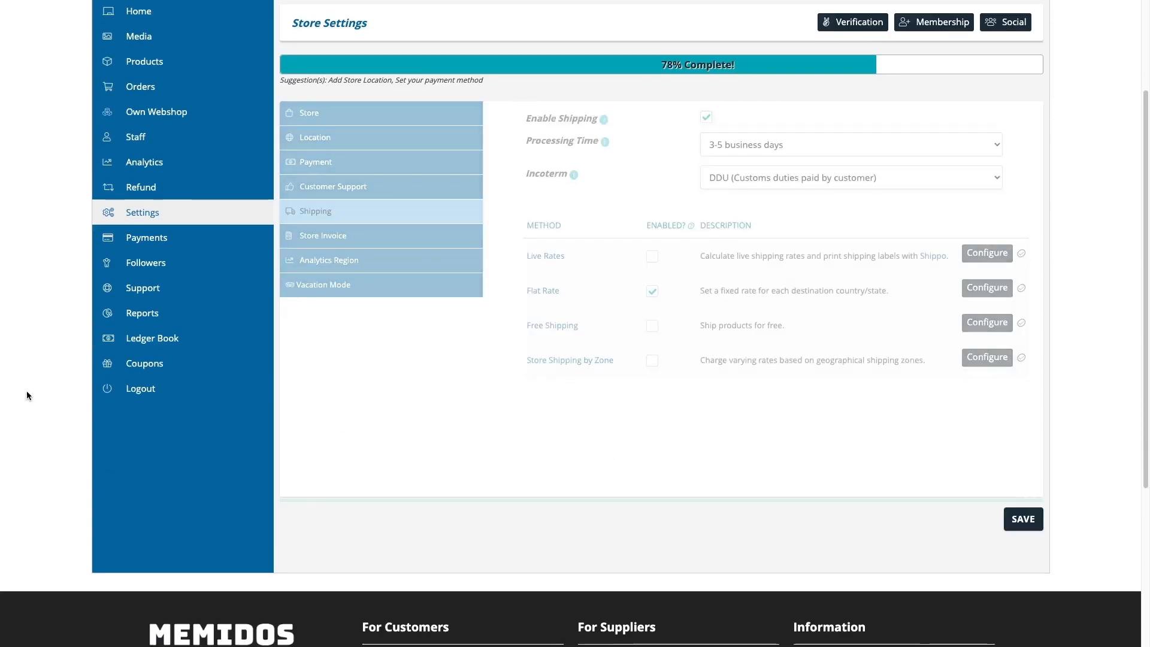
pyautogui.scroll(3, 50, 385)
pyautogui.moveTo(154, 212)
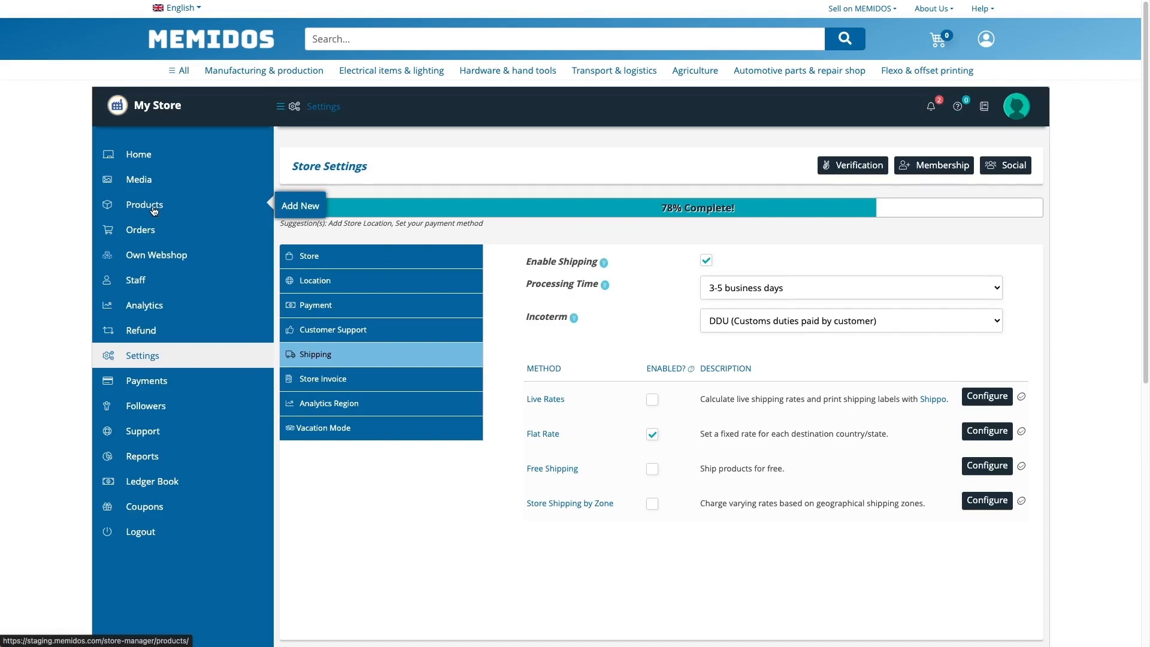
pyautogui.click(154, 211)
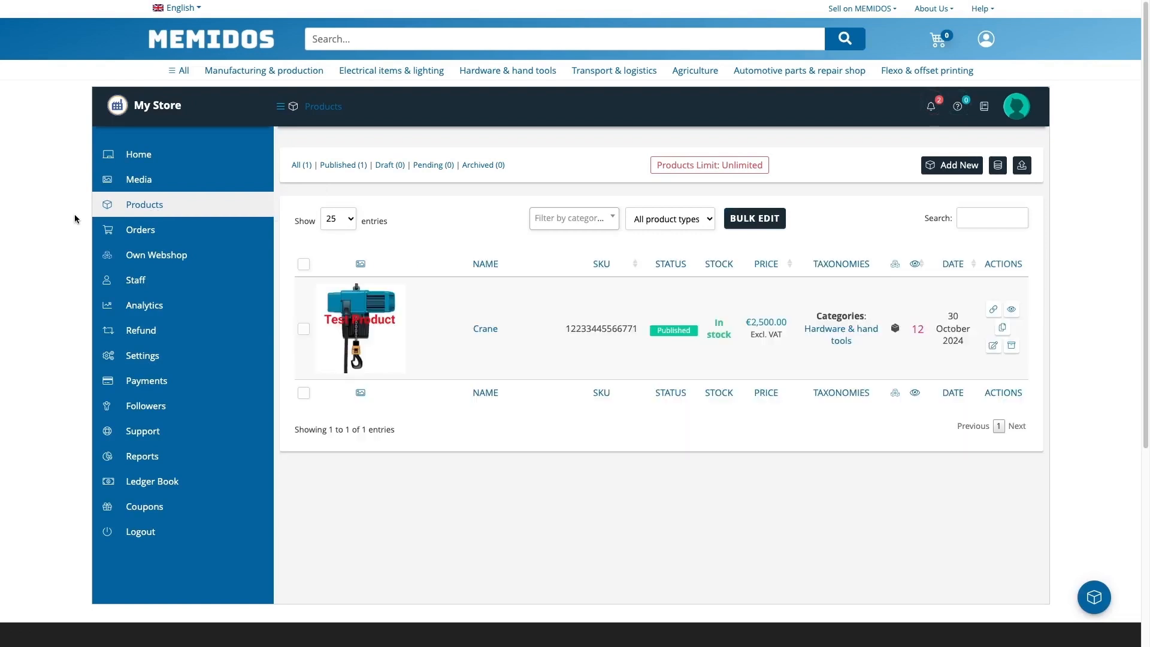
pyautogui.click(483, 333)
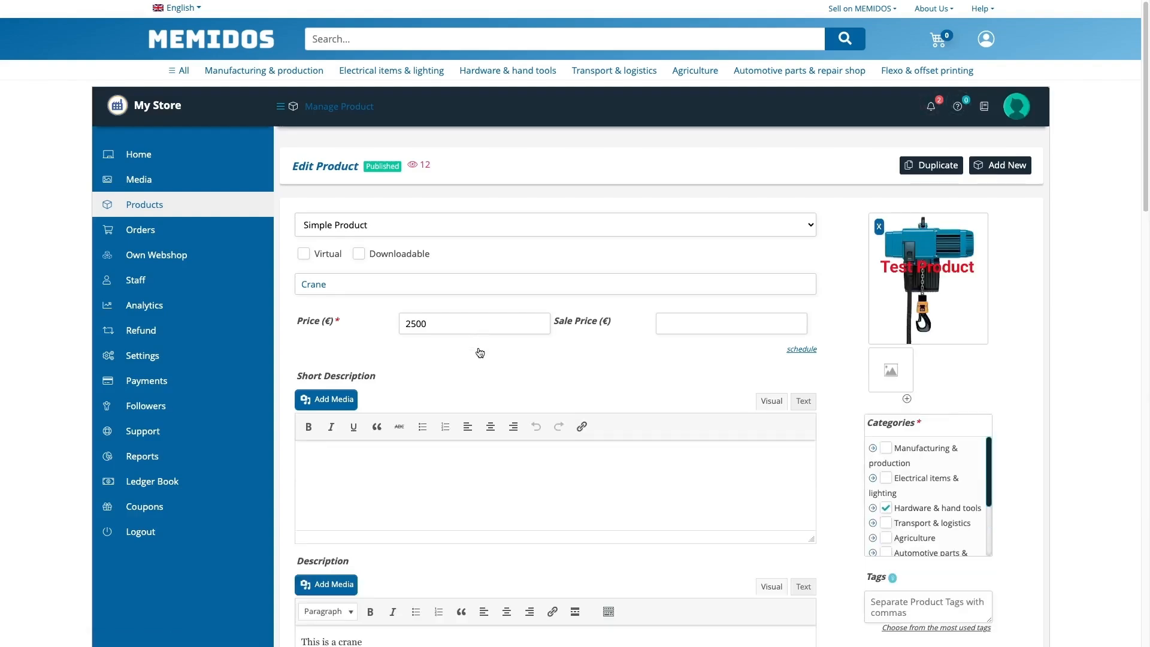
# Give the Crane the 20.1-25 kg shipping profile, calculated once per product
pyautogui.scroll(-15, 480, 352)
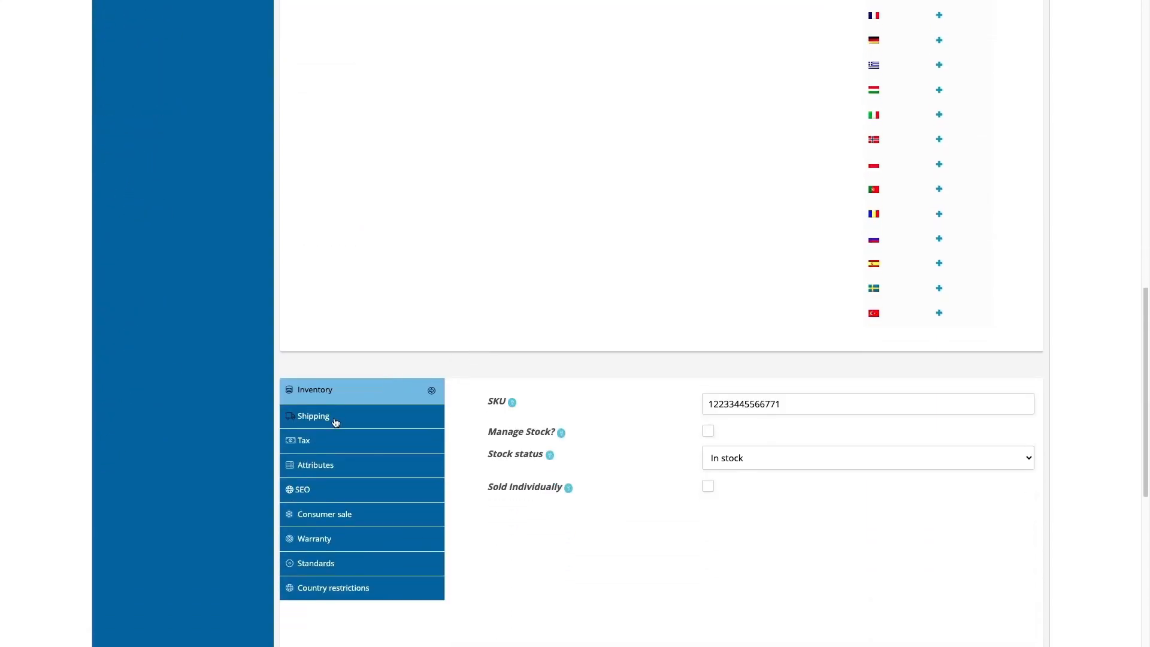
pyautogui.click(335, 423)
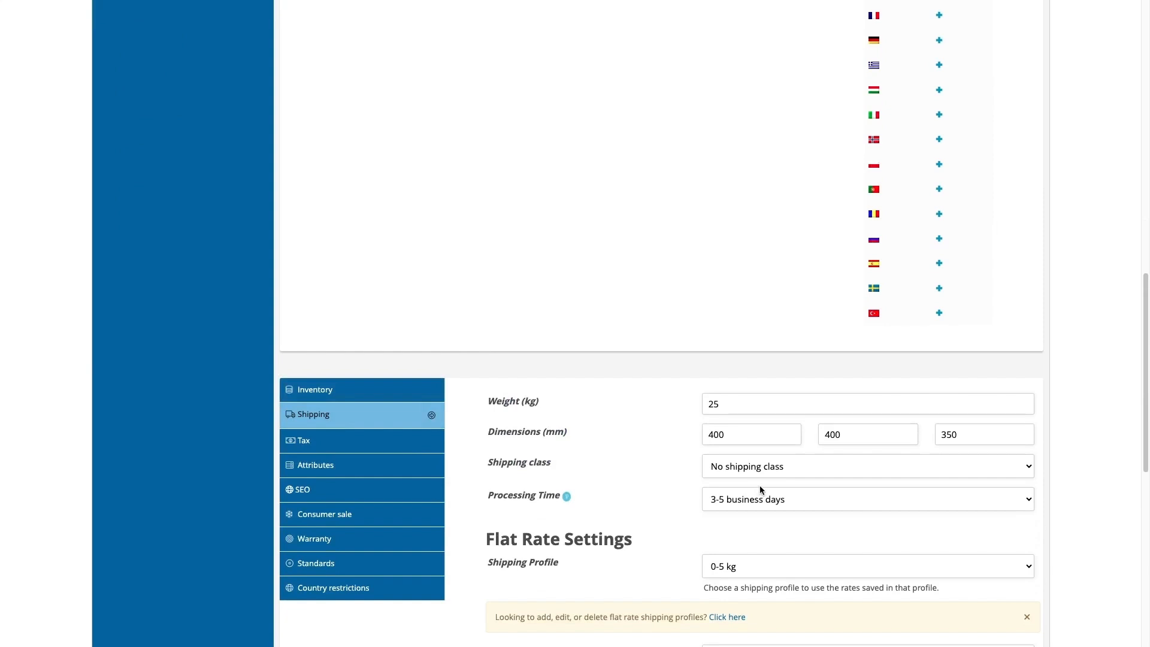
pyautogui.scroll(-3, 683, 478)
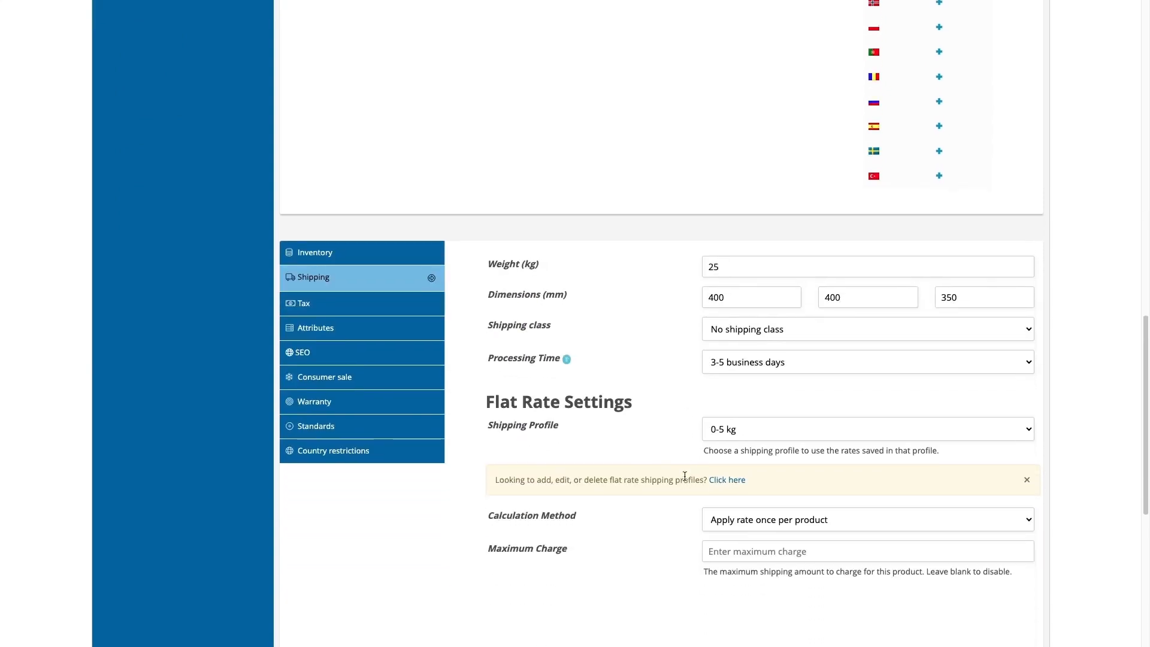
pyautogui.click(752, 431)
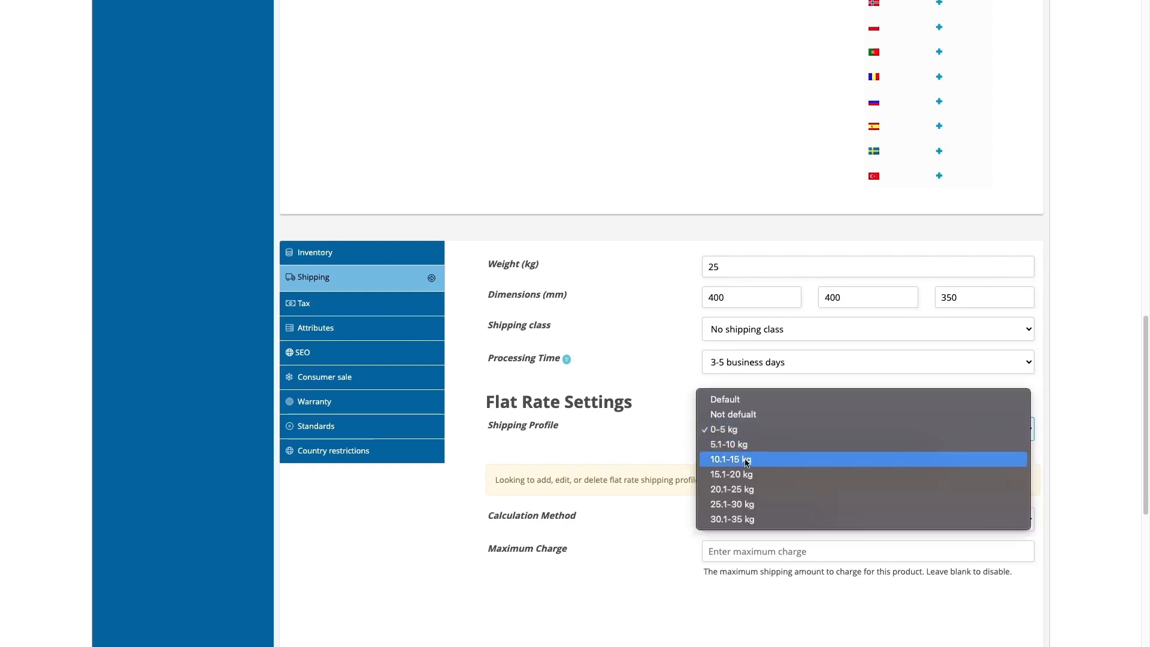
pyautogui.click(742, 495)
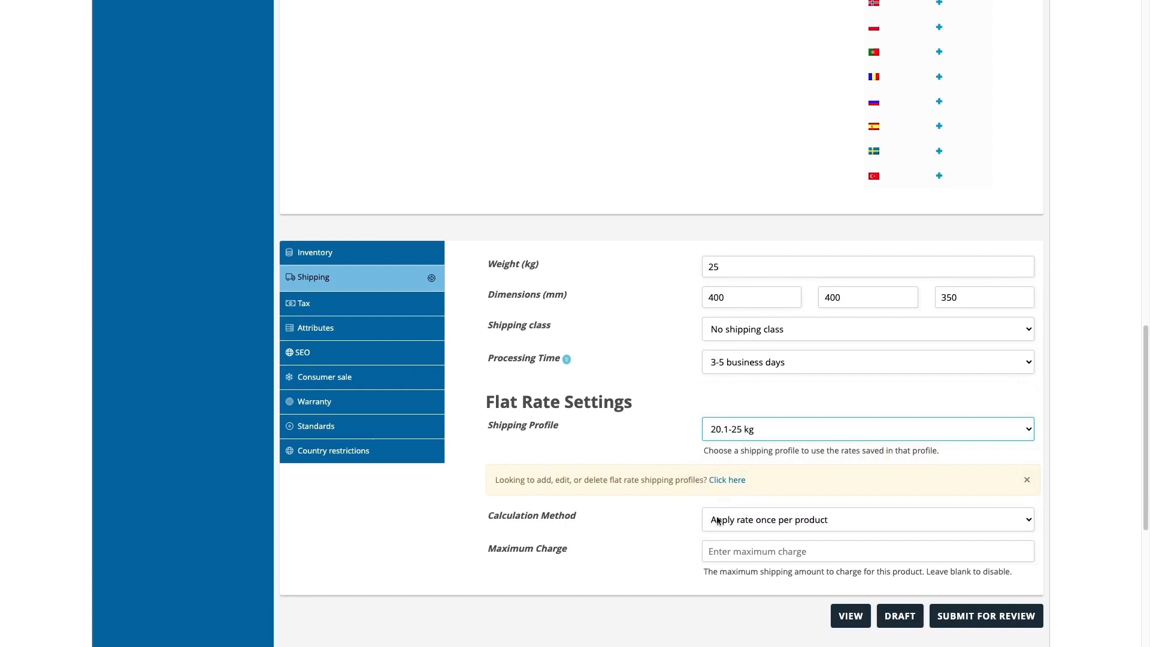
pyautogui.click(715, 525)
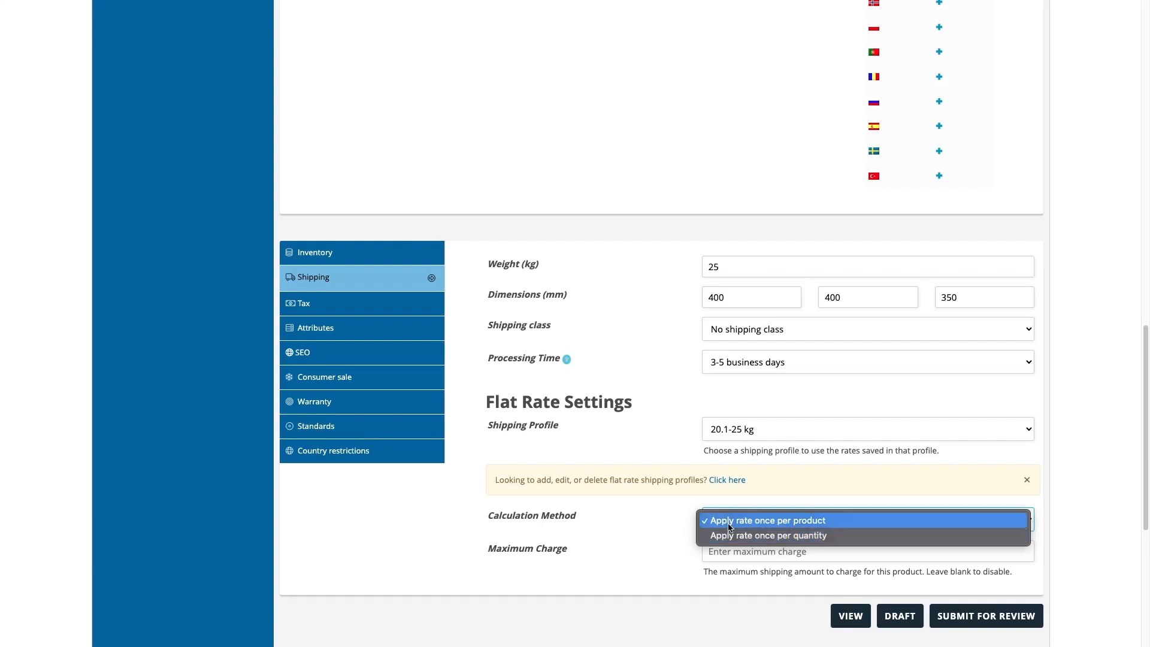
pyautogui.click(729, 521)
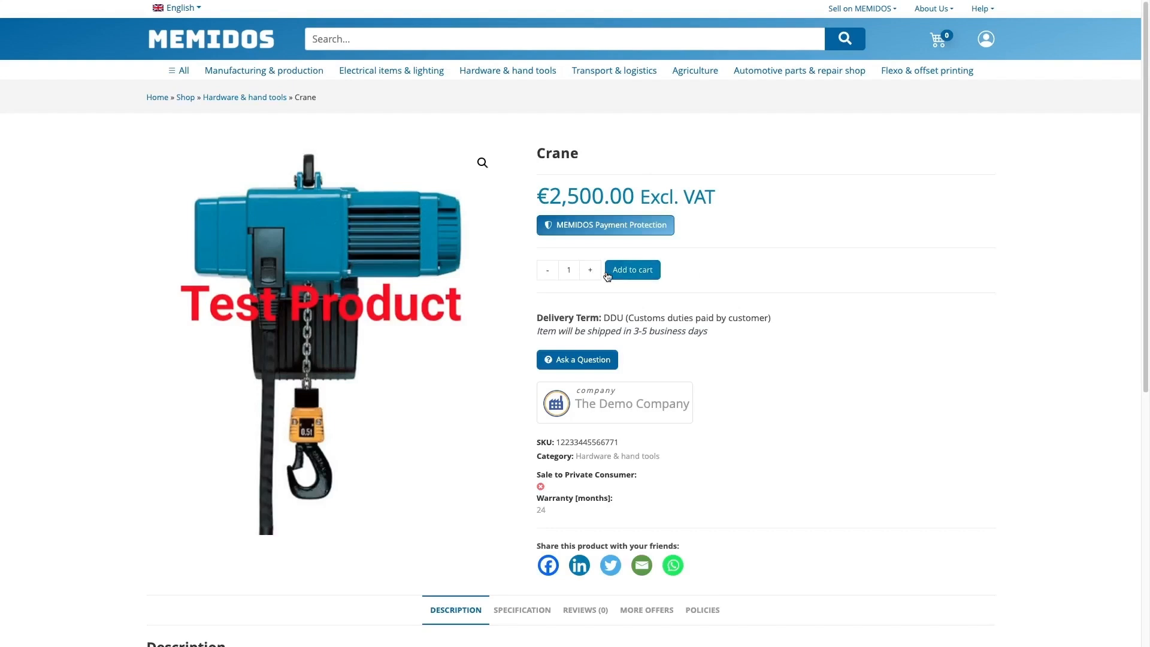
# Add the Crane to the cart and proceed from the cart to checkout
pyautogui.click(607, 273)
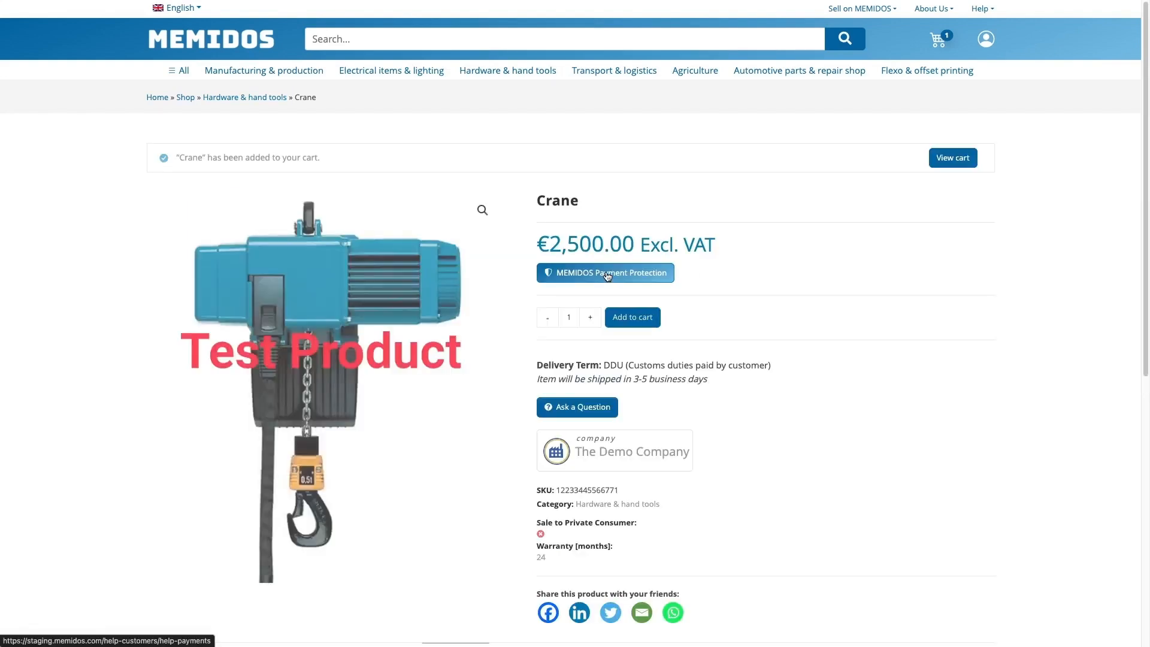
pyautogui.moveTo(930, 64)
pyautogui.click(937, 39)
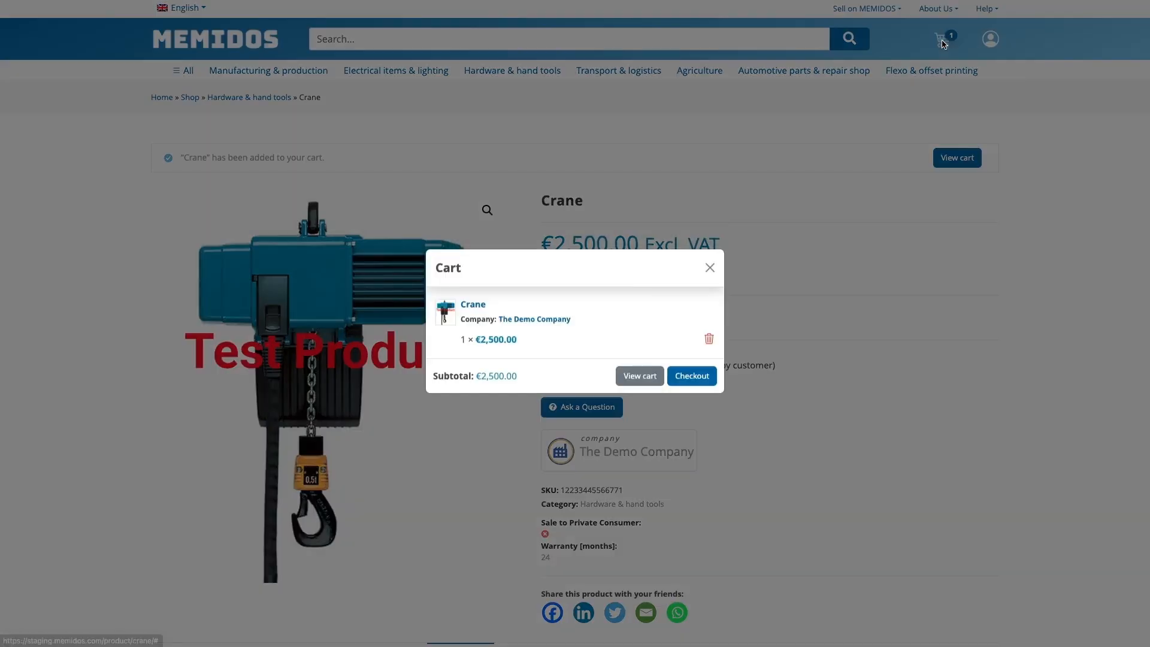
pyautogui.click(695, 378)
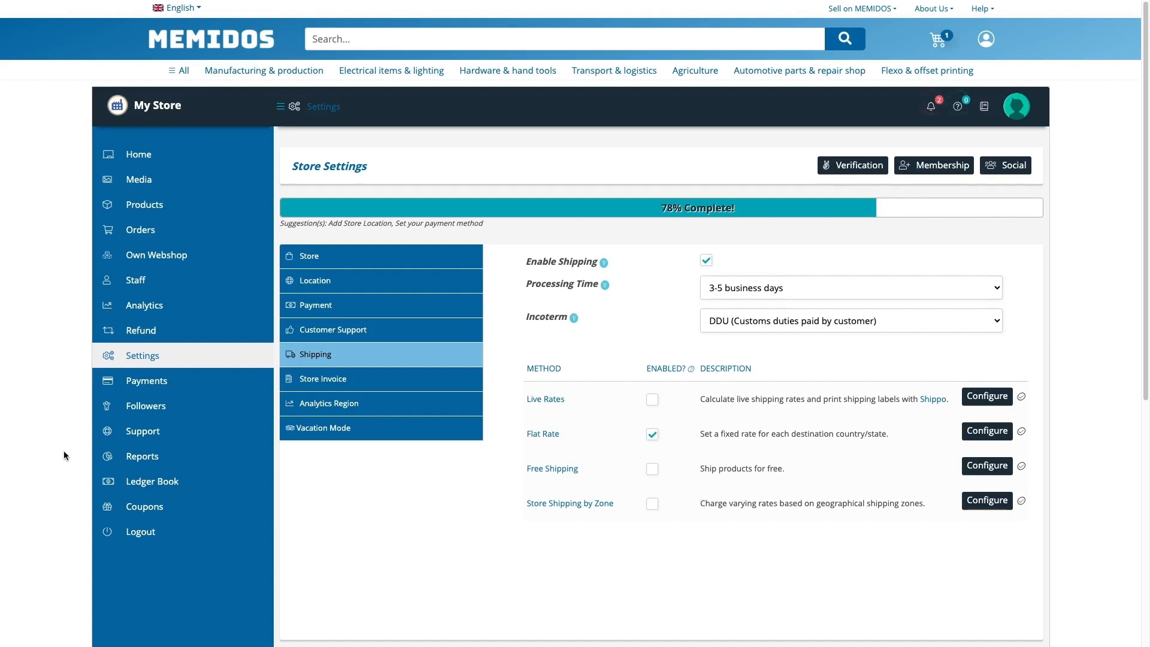
# Replace Flat Rate with Free Shipping as the shipping method and save
pyautogui.click(651, 469)
pyautogui.scroll(-2, 650, 479)
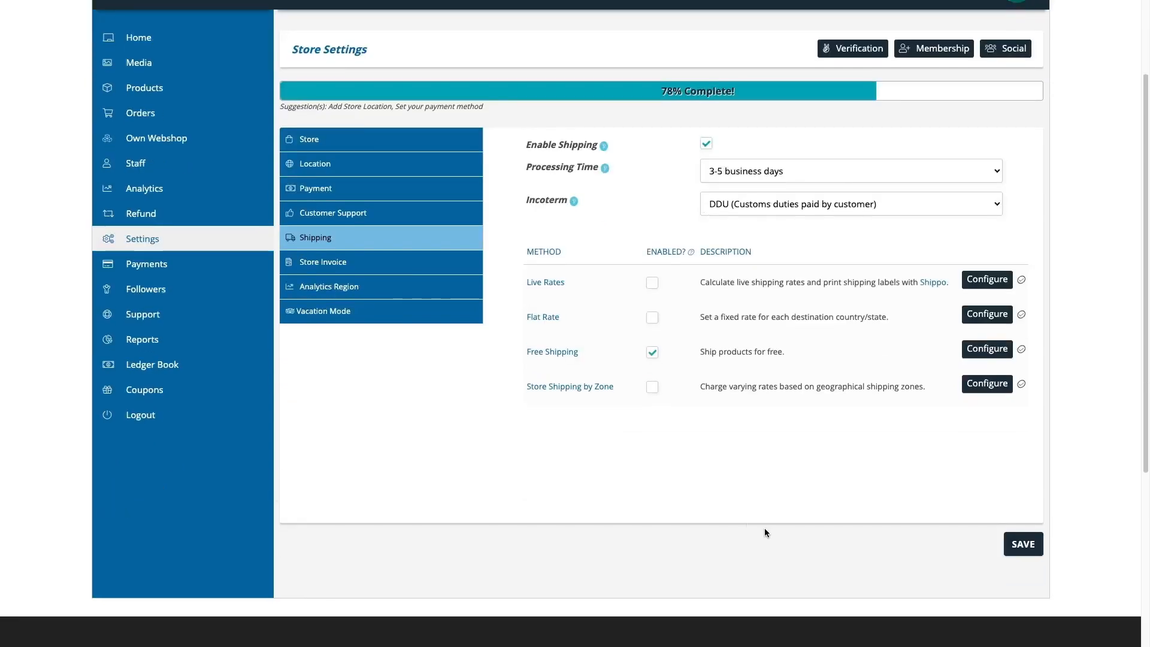
pyautogui.click(1021, 544)
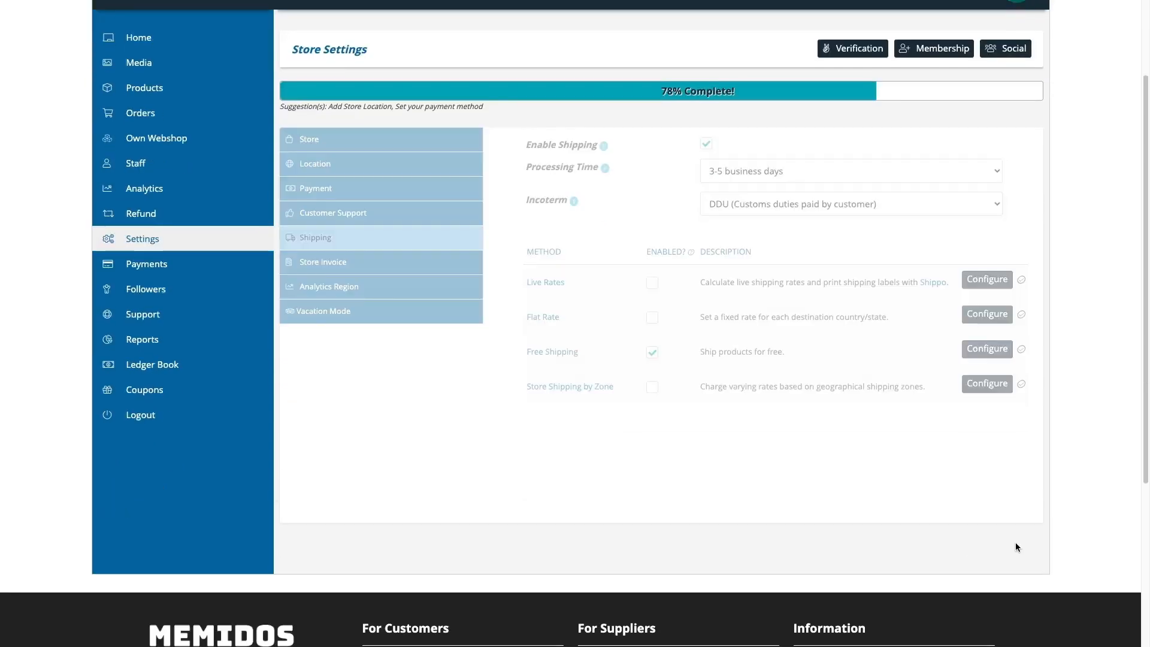